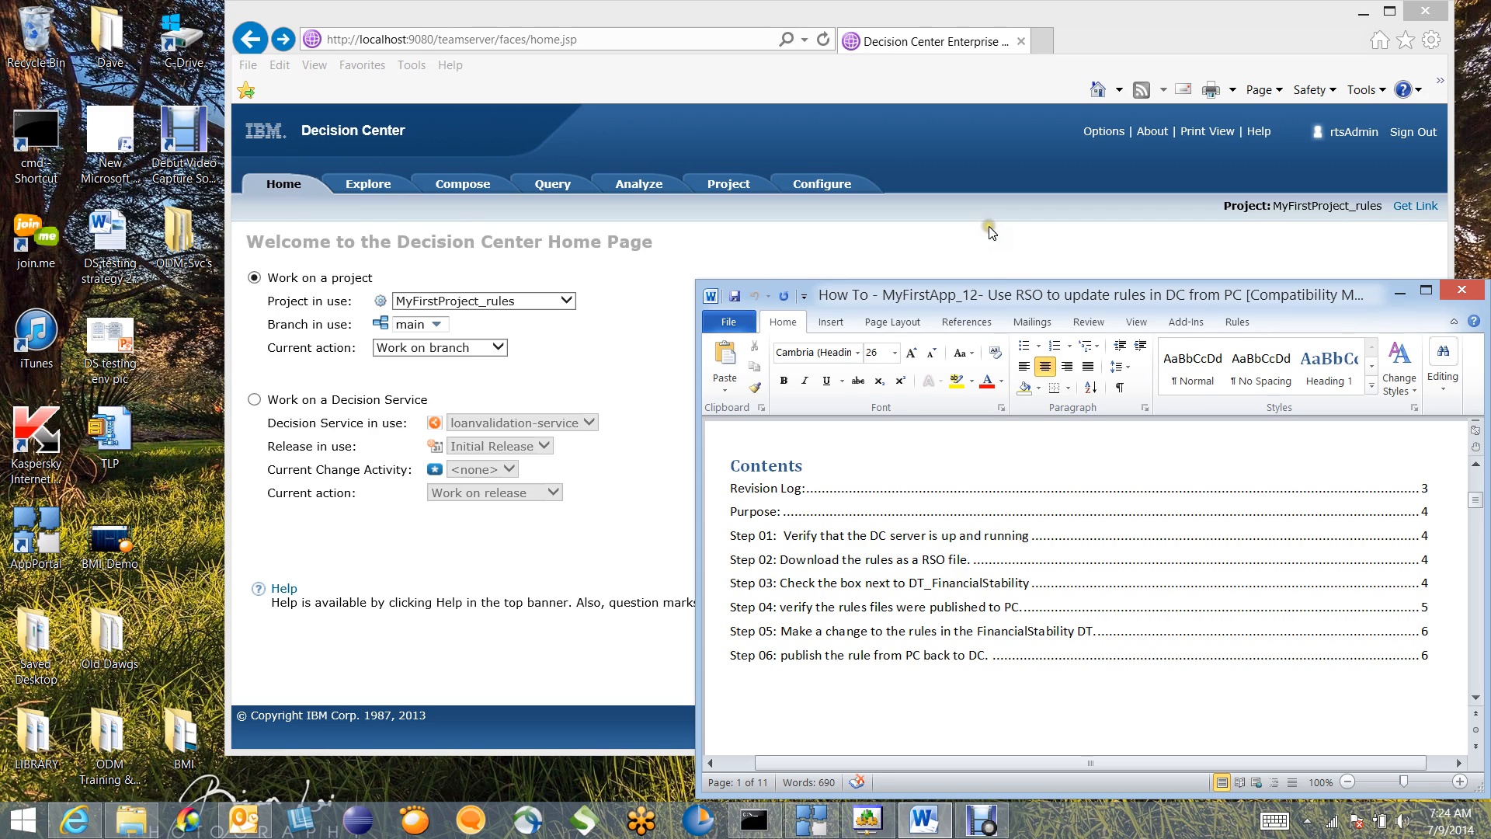
Switch to Decision Center and view the contents of the FinancialStabilityRules folder in the project's business rules.
{"action": "left_click", "coordinate": [949, 455]}
{"action": "left_click", "coordinate": [1154, 12]}
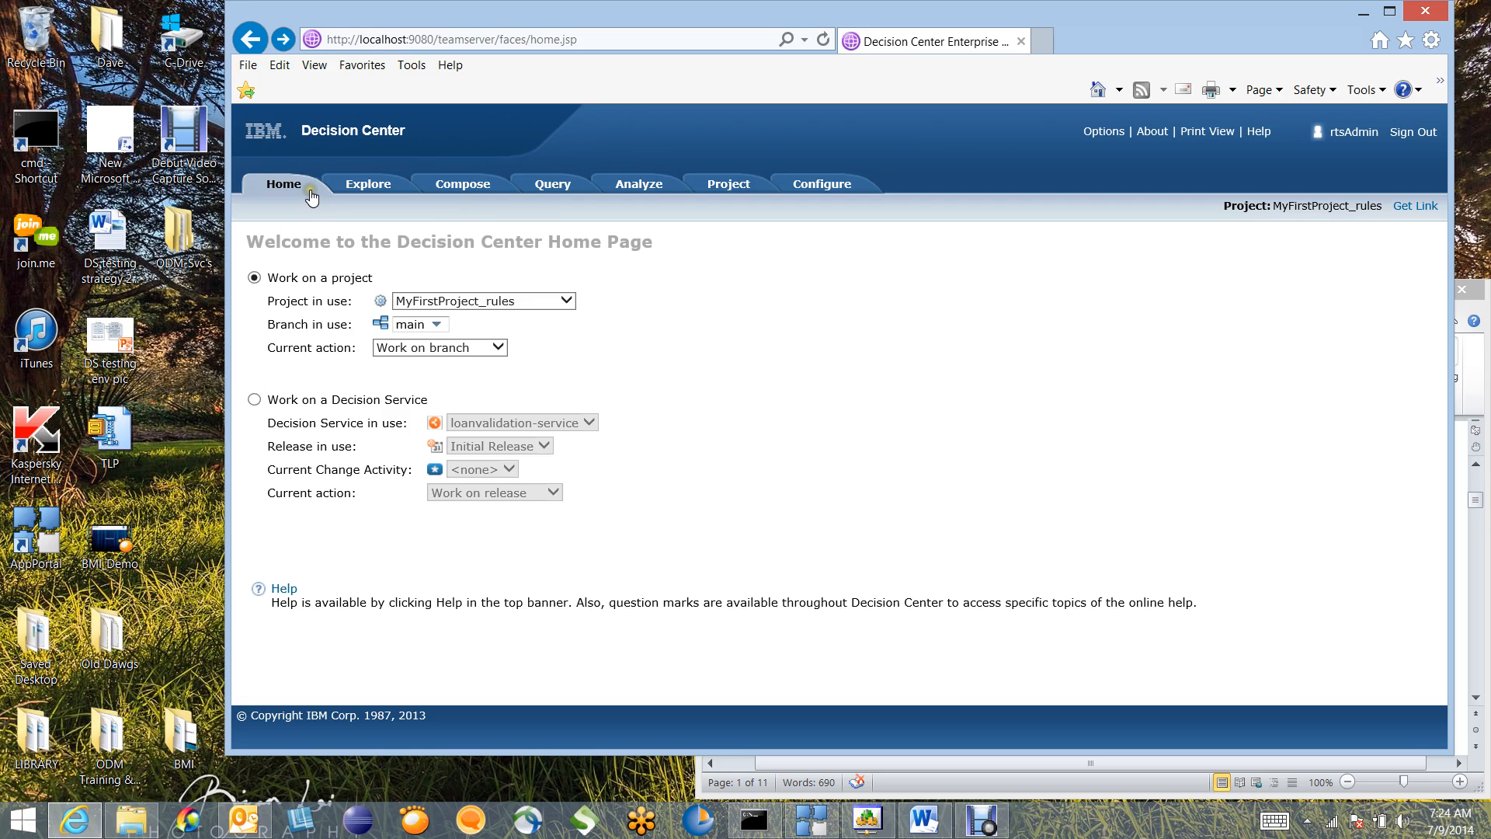
{"action": "left_click", "coordinate": [370, 187]}
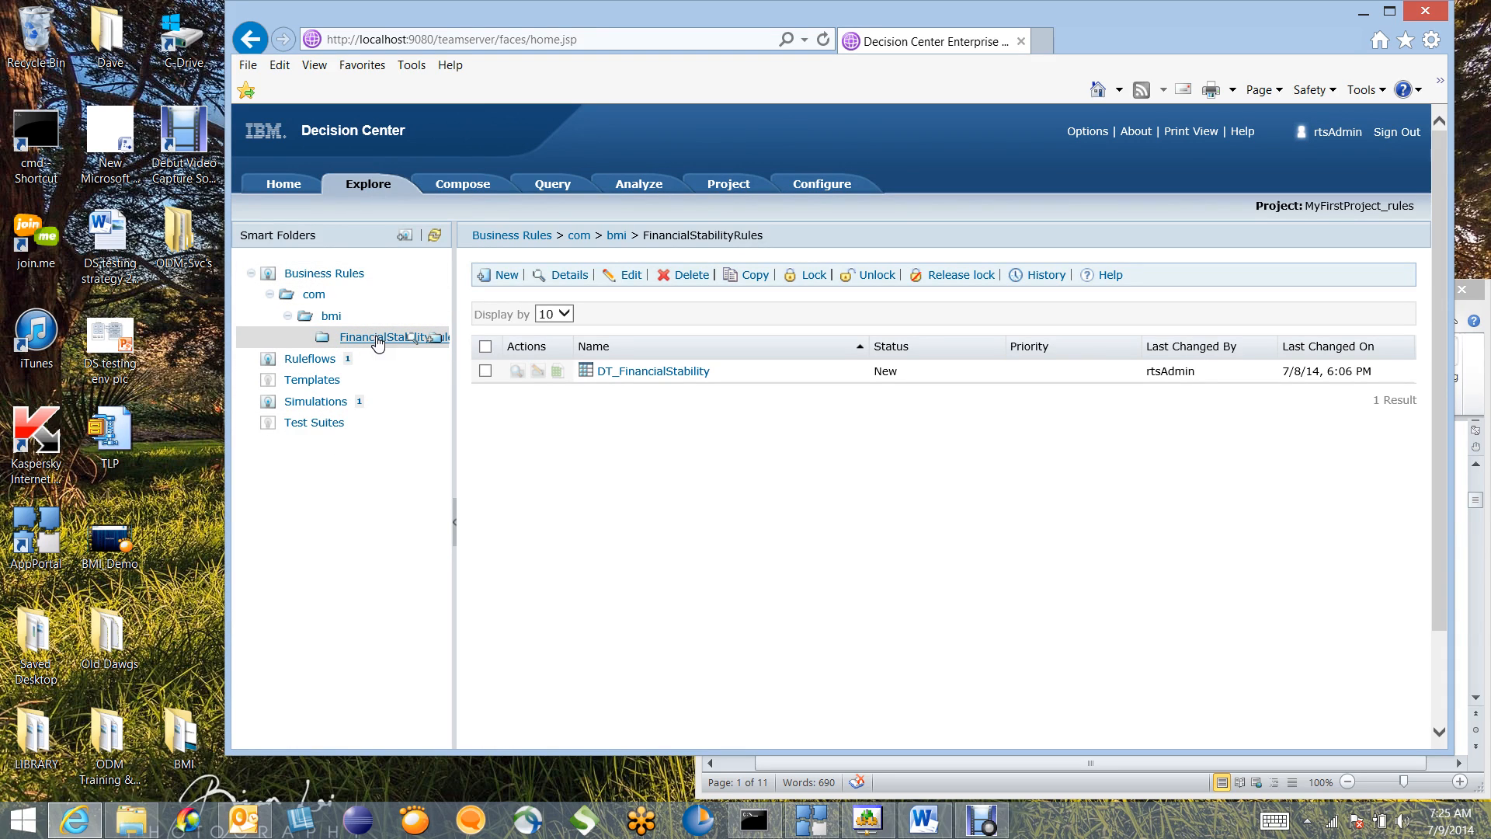
{"action": "left_click", "coordinate": [551, 380]}
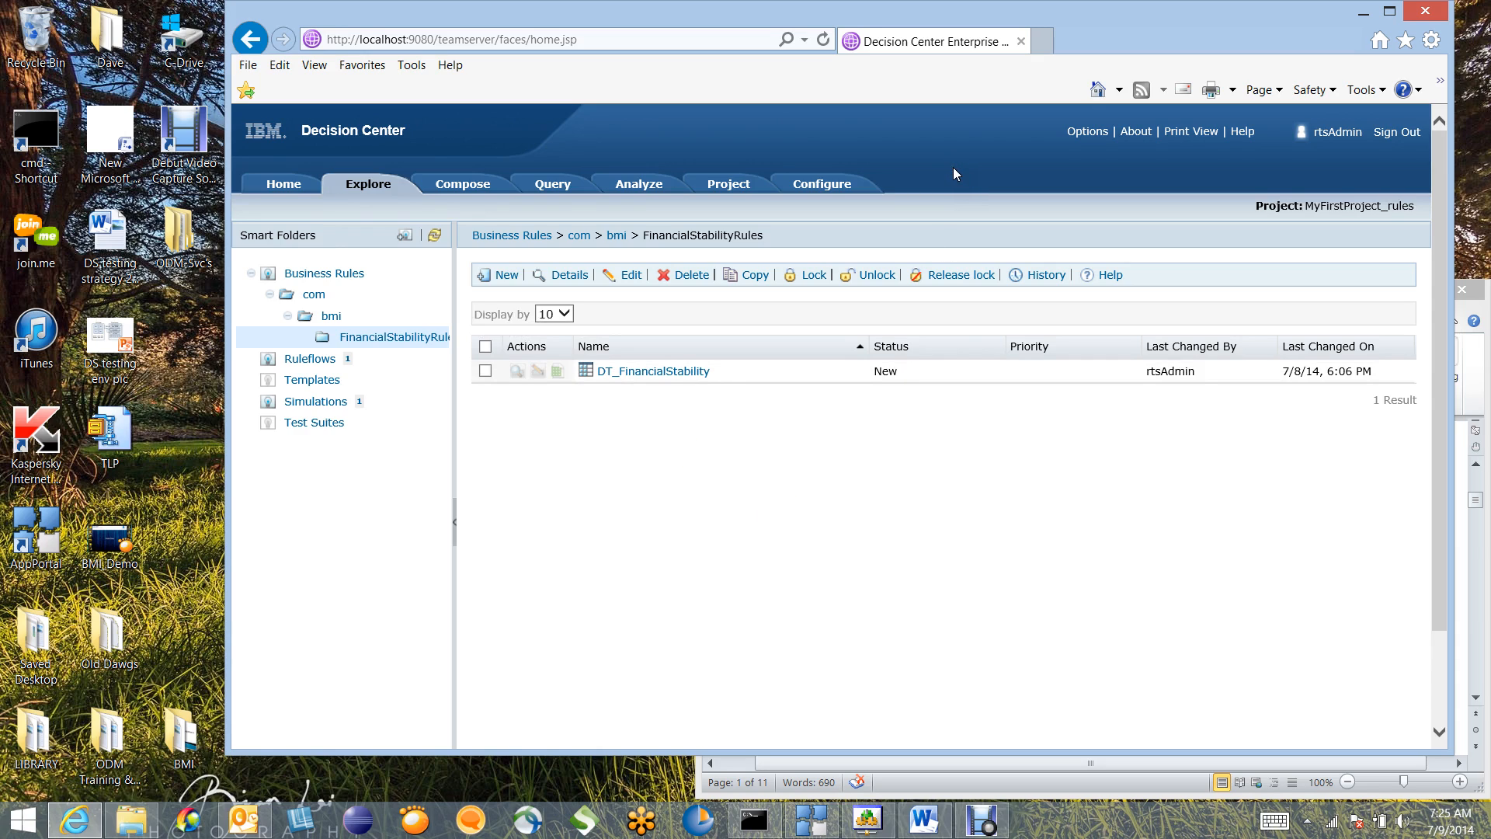
Publish all rules in the main branch of MyFirstProject_rules to RuleDocs at the RuleDoc Location, without creating a baseline.
{"action": "left_click", "coordinate": [730, 187]}
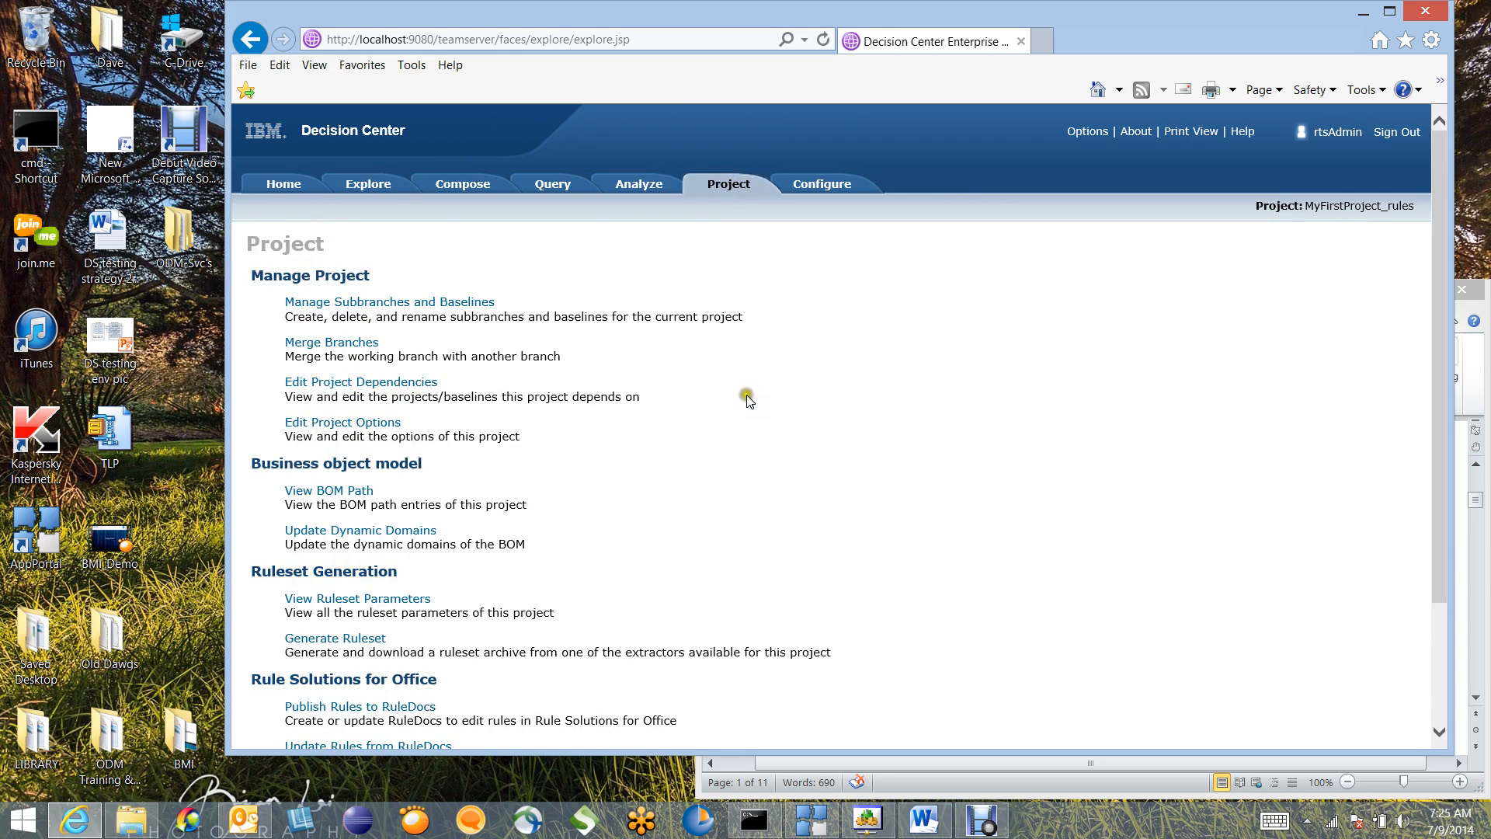
{"action": "scroll", "coordinate": [777, 388], "scroll_direction": "down", "scroll_amount": 2}
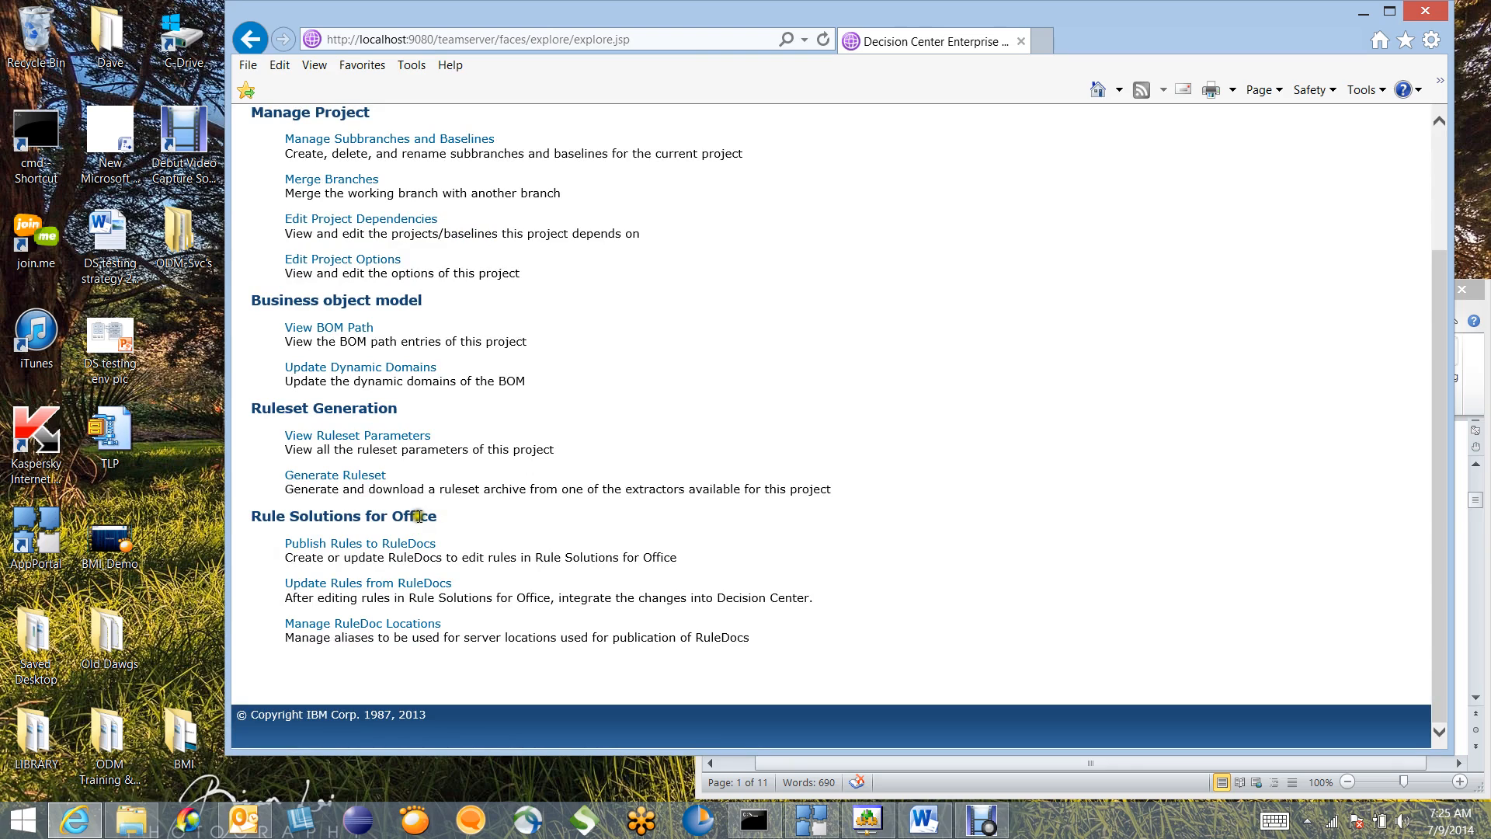
{"action": "left_click", "coordinate": [317, 548]}
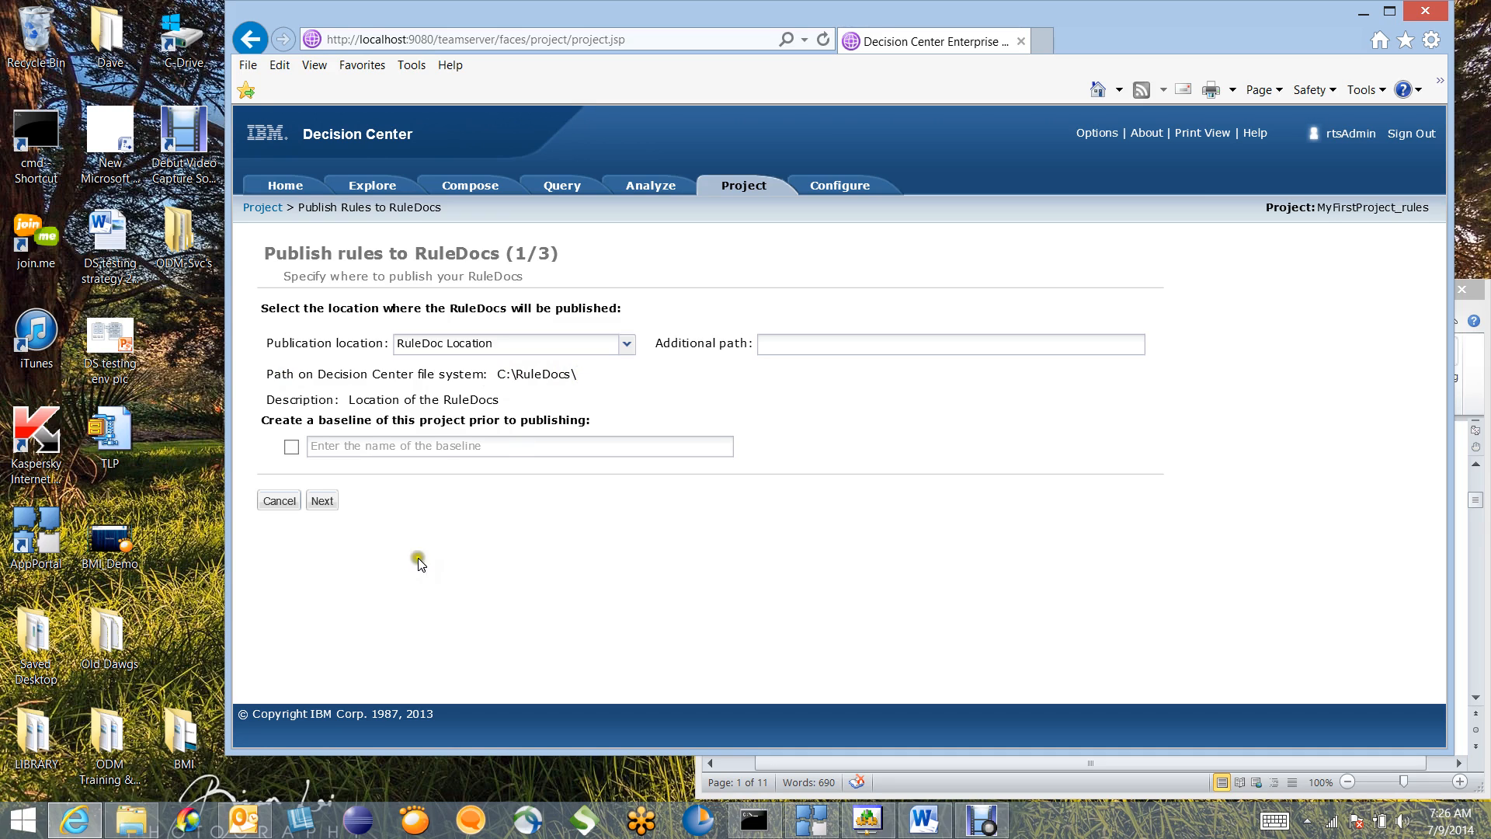
{"action": "left_click", "coordinate": [324, 501]}
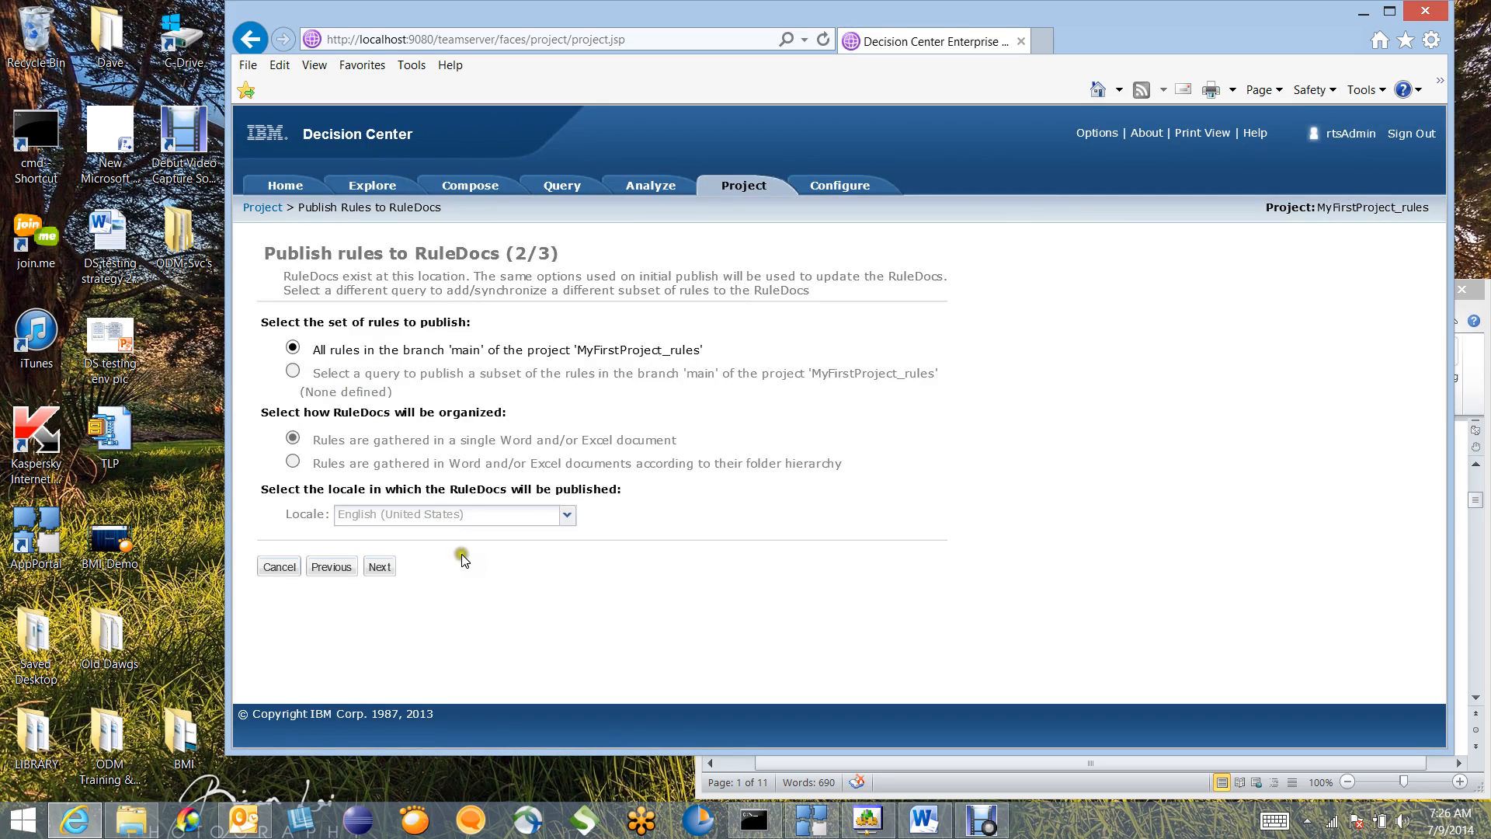
{"action": "left_click", "coordinate": [380, 567]}
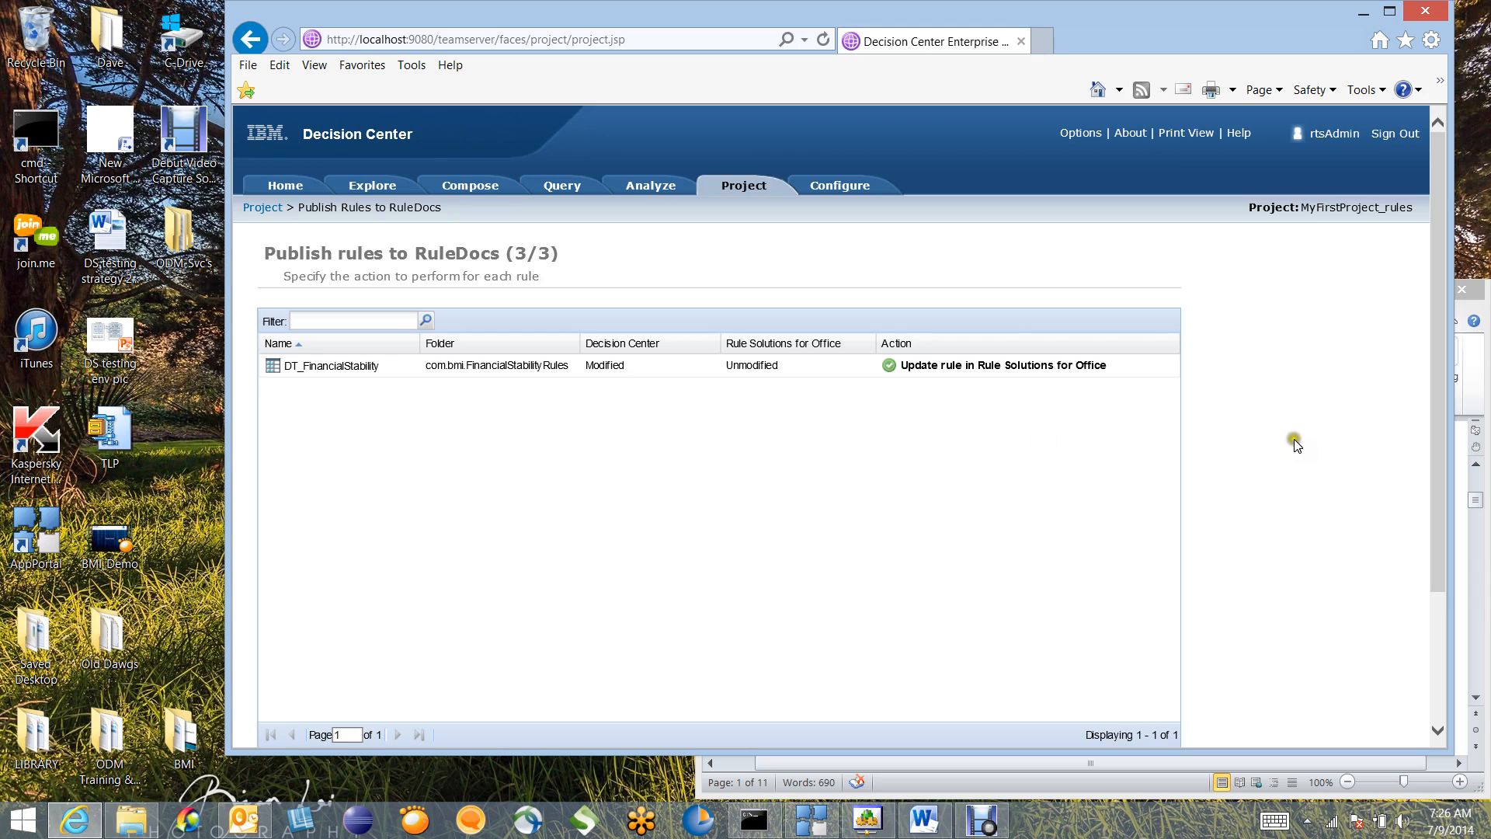
{"action": "scroll", "coordinate": [1299, 429], "scroll_direction": "down", "scroll_amount": 2}
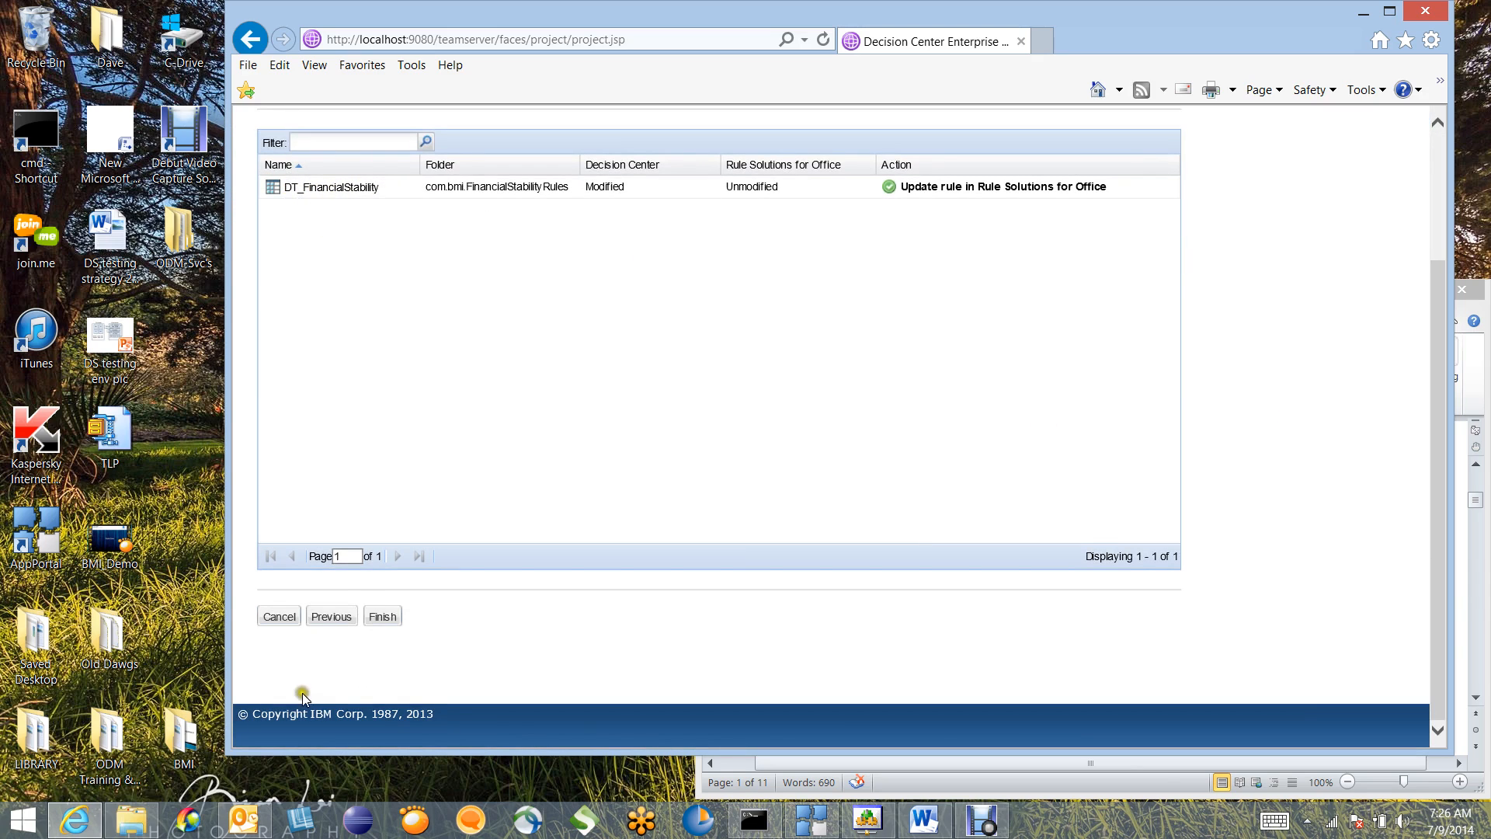
{"action": "left_click", "coordinate": [384, 622]}
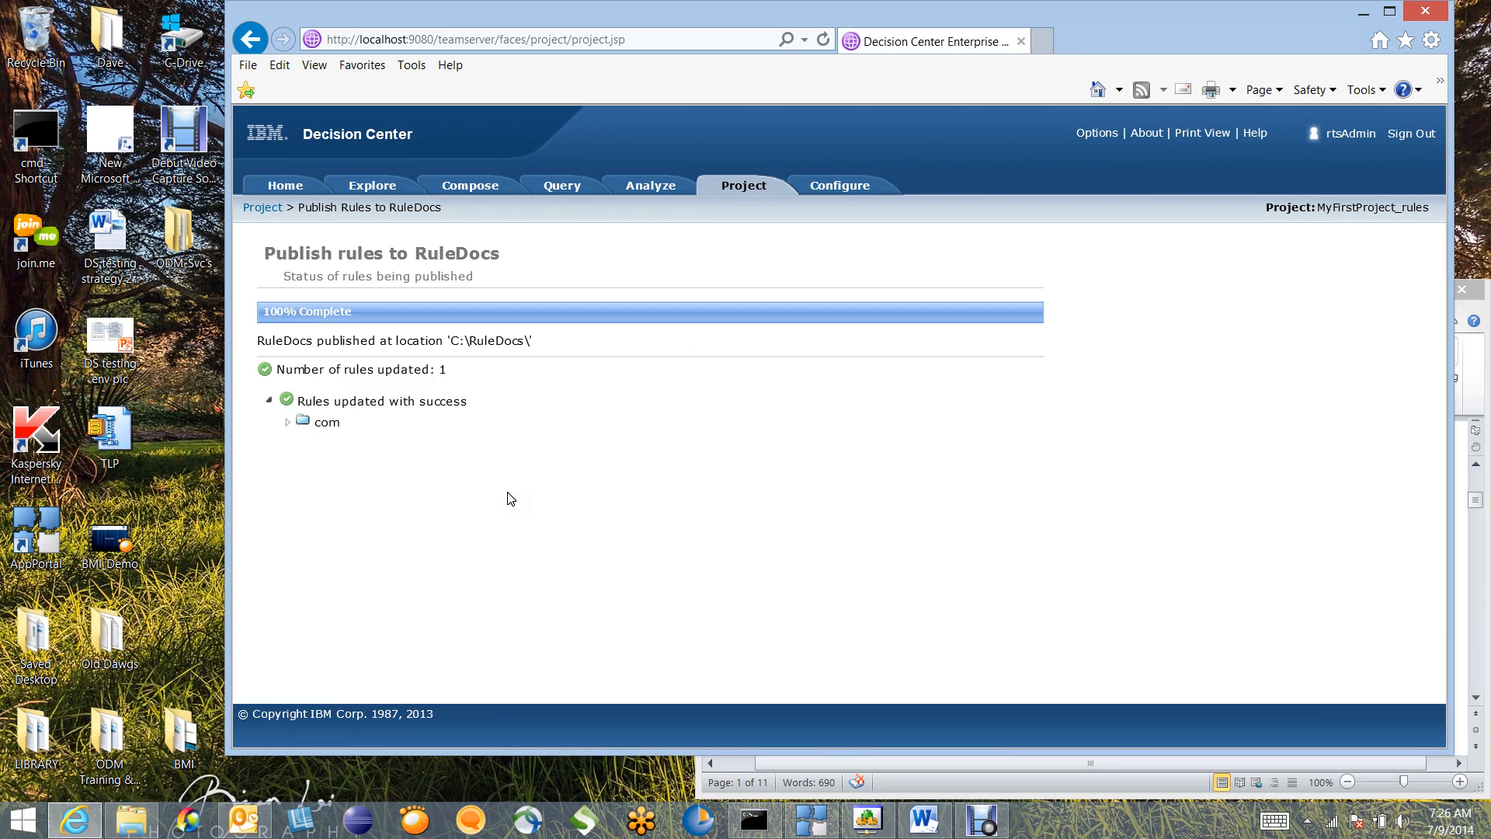
Expand the tree of updated rules through com, bmi and FinancialStabilityRules to see which rule was published.
{"action": "left_click", "coordinate": [284, 423]}
{"action": "left_click", "coordinate": [285, 421]}
{"action": "left_click", "coordinate": [305, 443]}
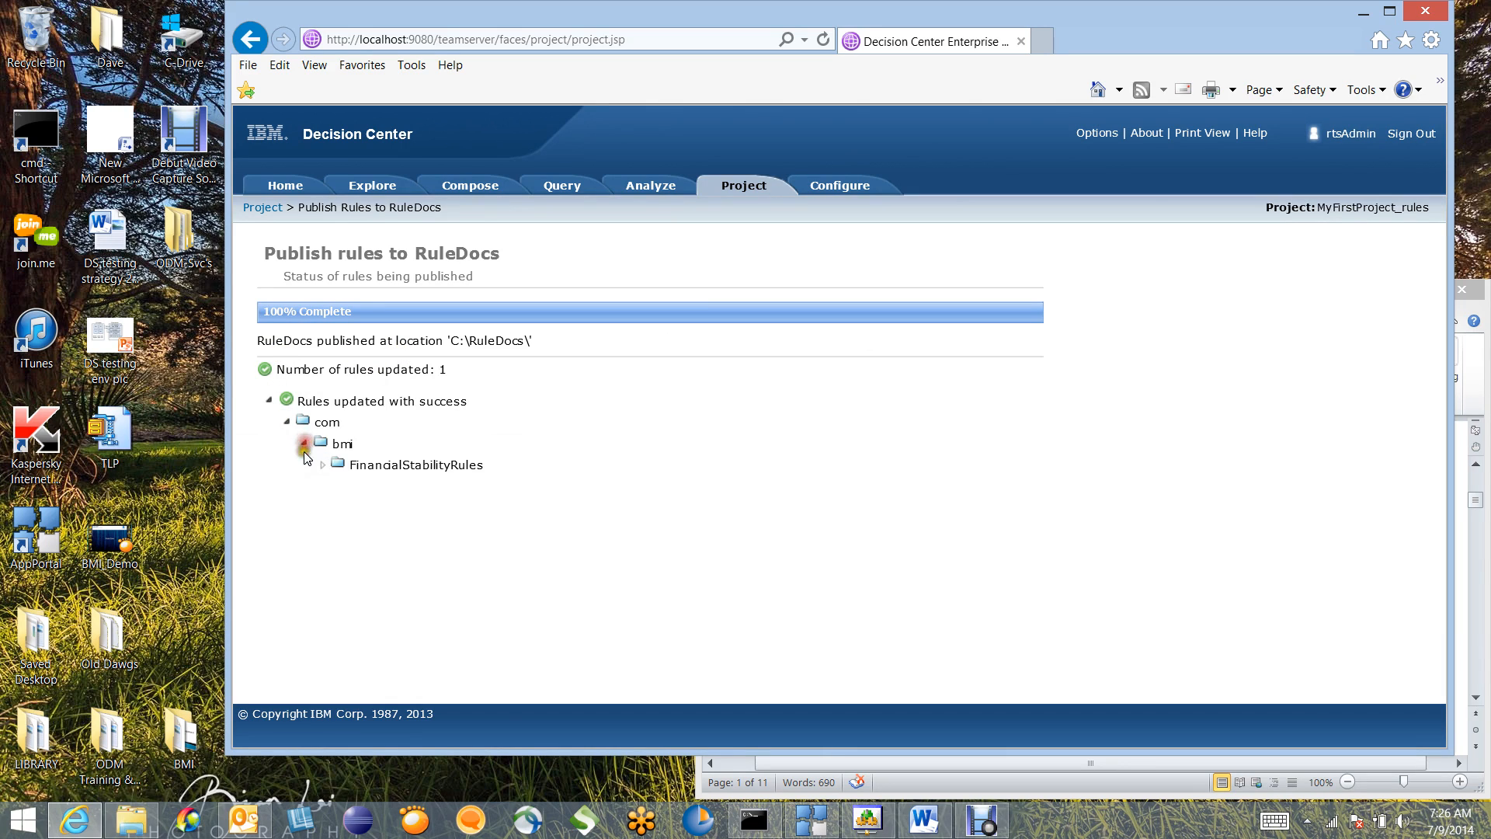
{"action": "left_click", "coordinate": [325, 464]}
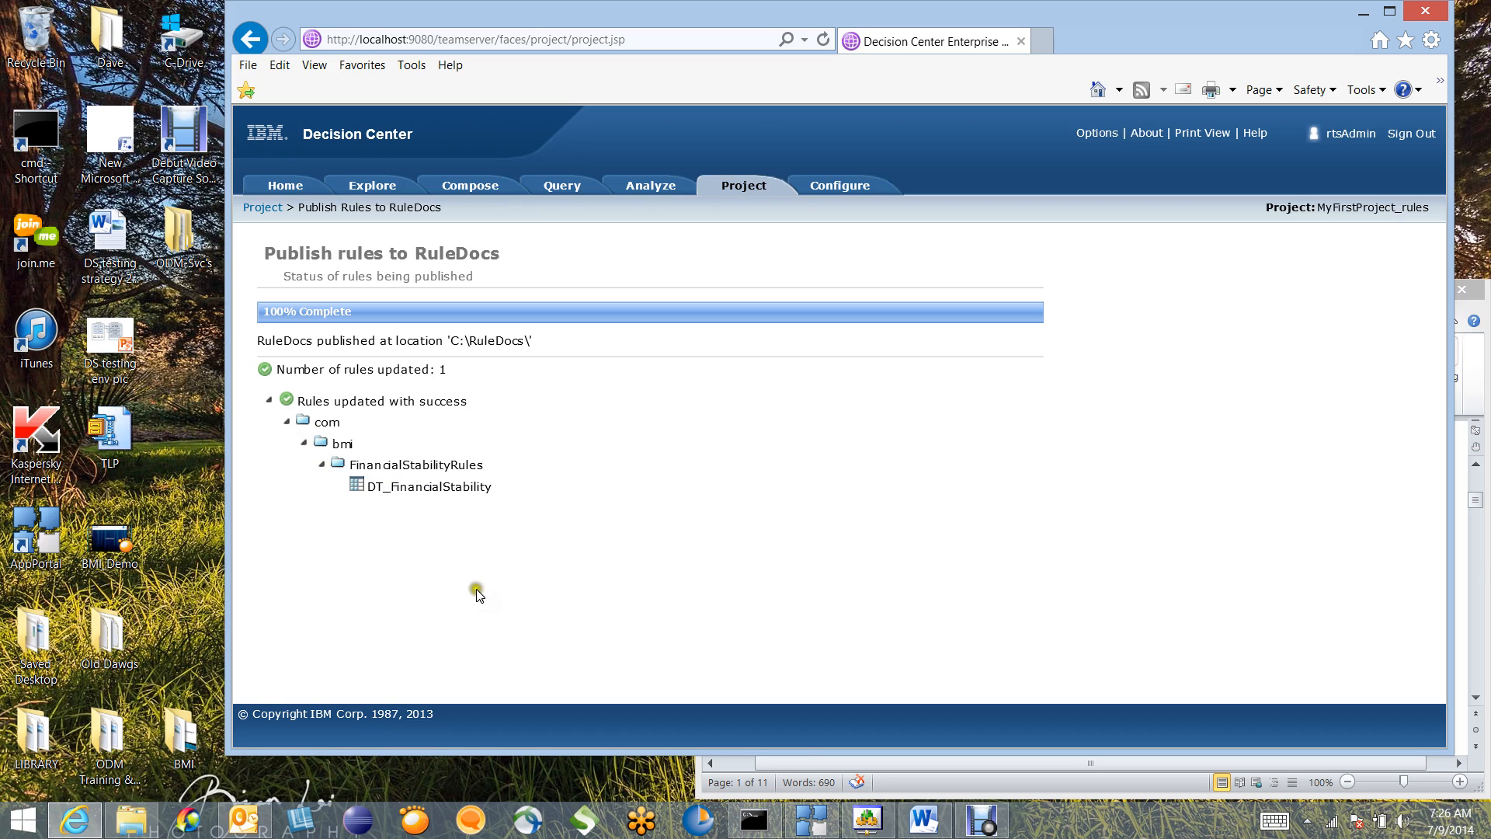
Switch to File Explorer and open the MyFirstProject_rules Excel workbook from C:\RuleDocs\MyFirstProject_rules.
{"action": "left_click", "coordinate": [1363, 12]}
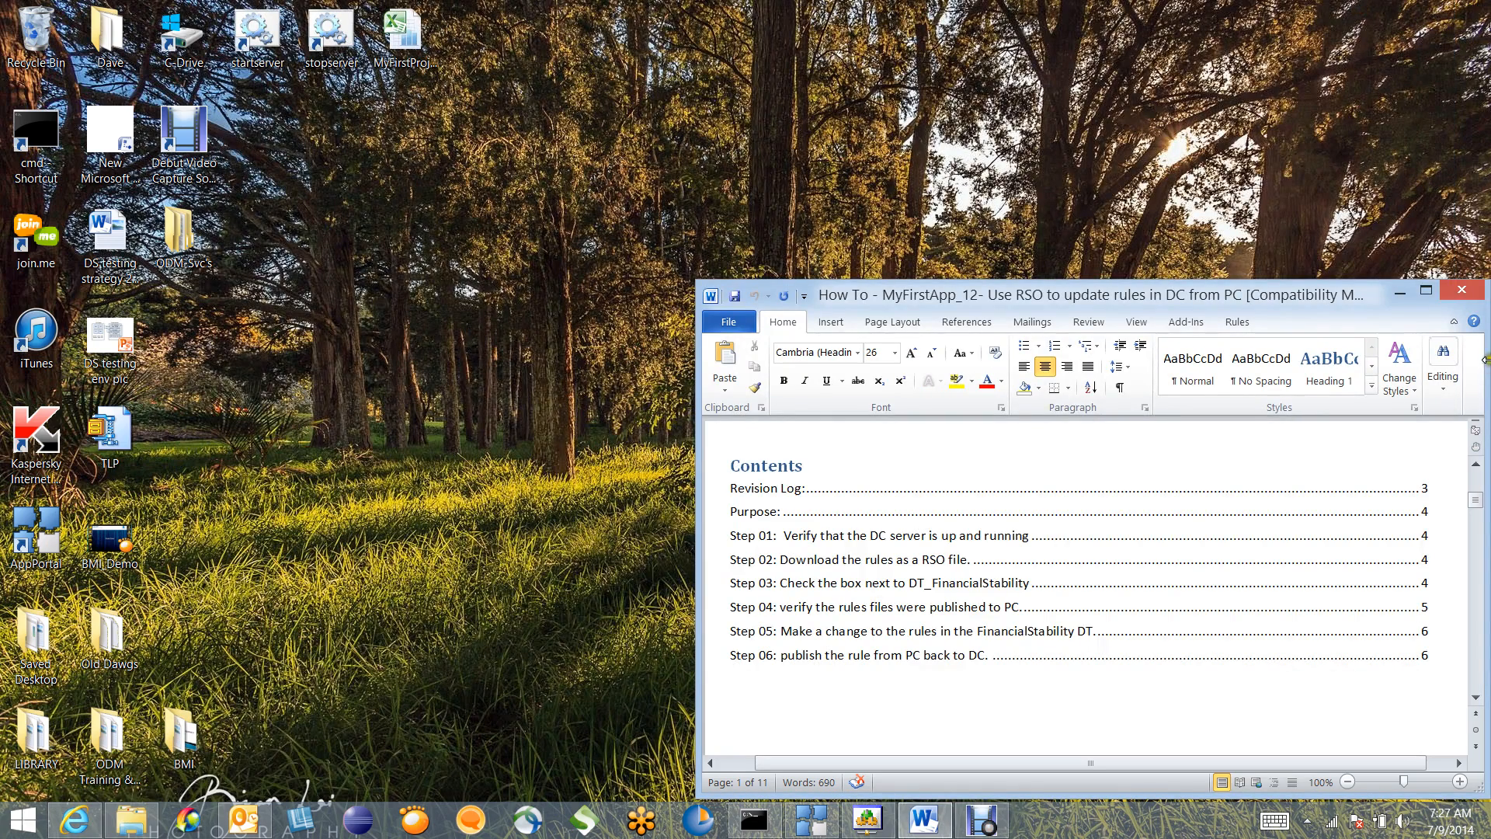
{"action": "left_click", "coordinate": [131, 825]}
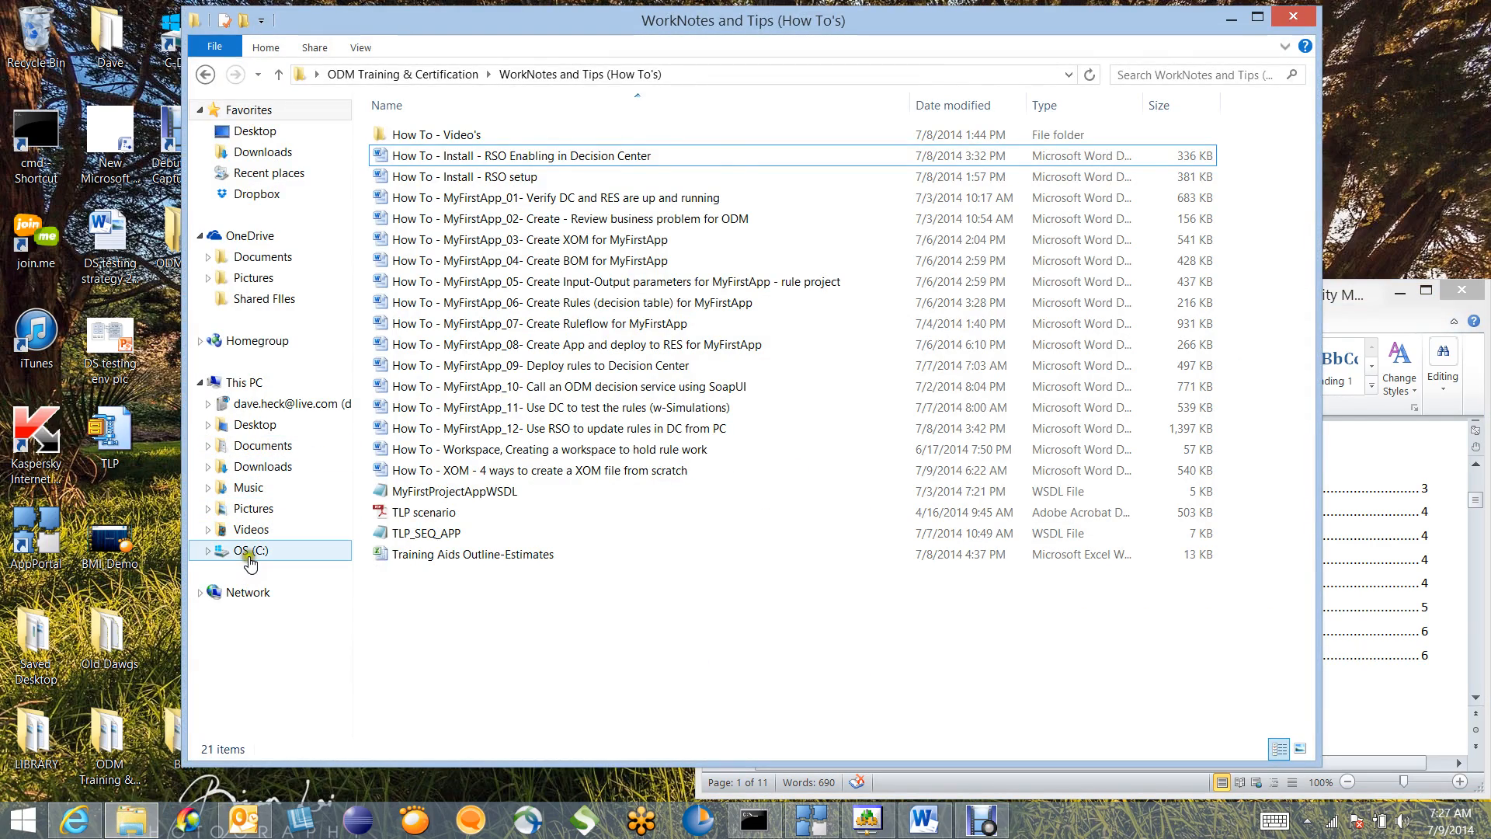
{"action": "left_click", "coordinate": [250, 552]}
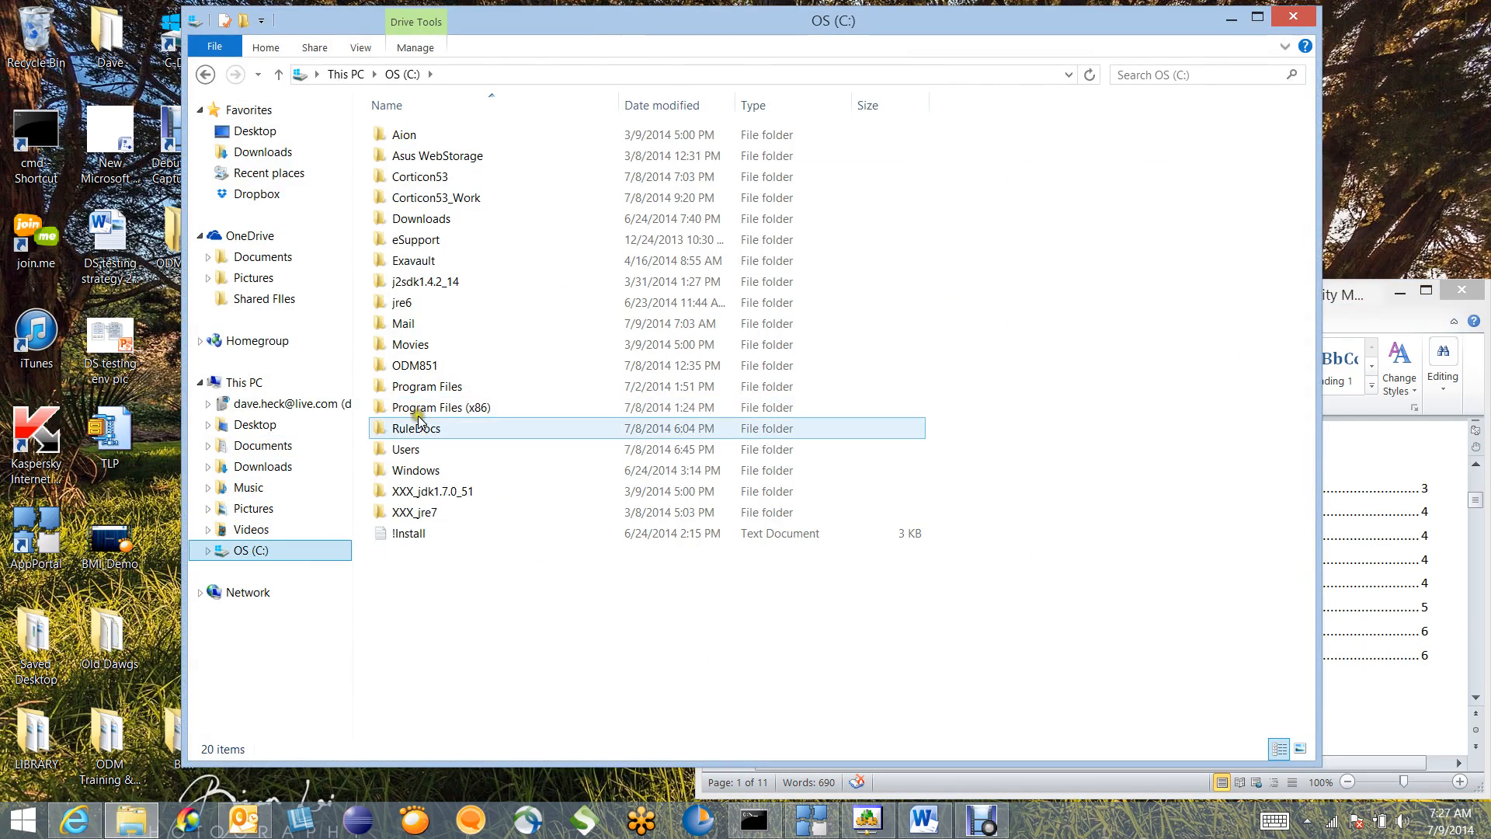
{"action": "double_click", "coordinate": [418, 426]}
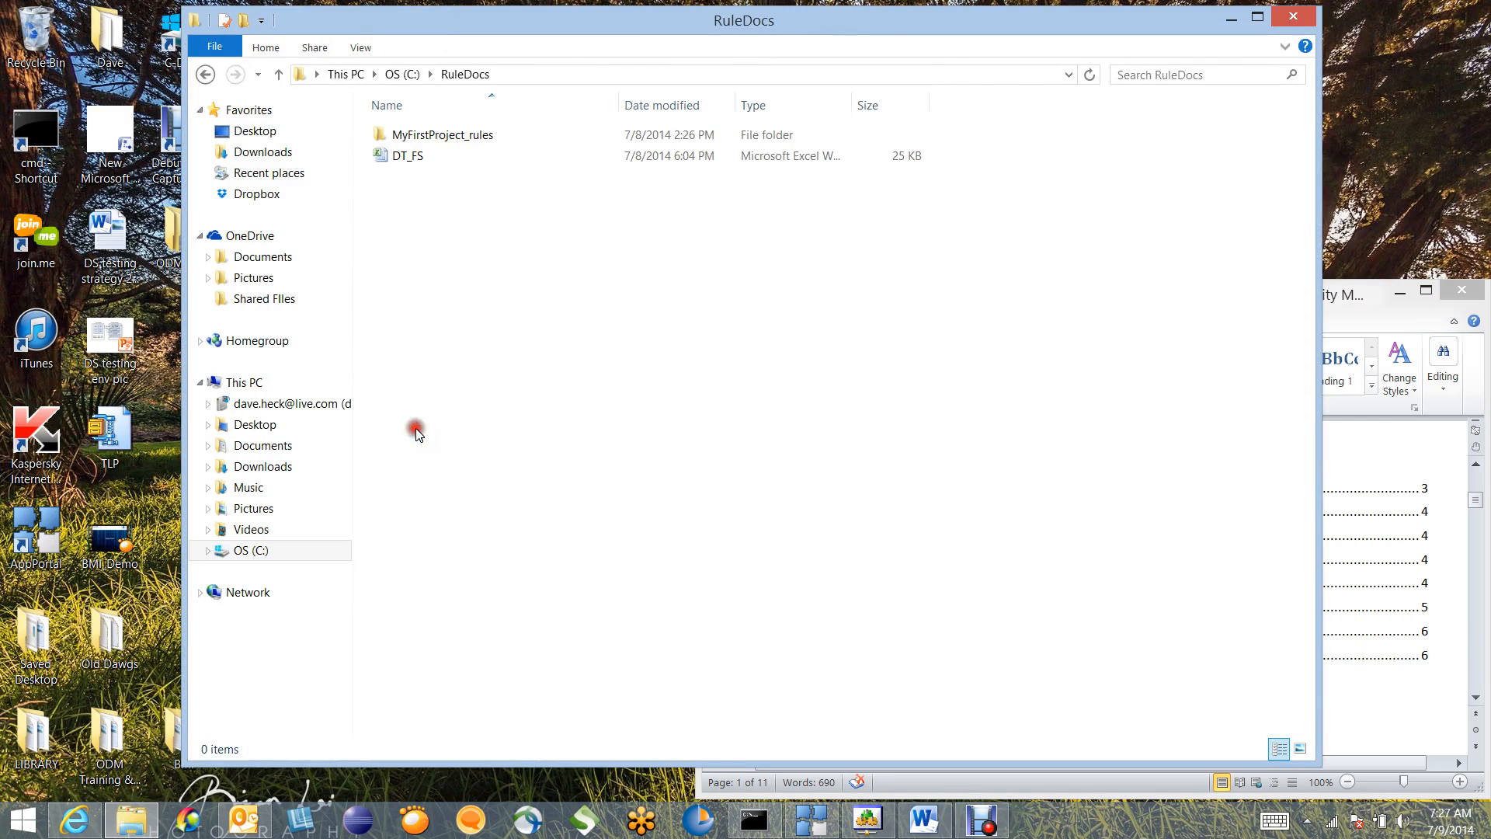
{"action": "double_click", "coordinate": [447, 138]}
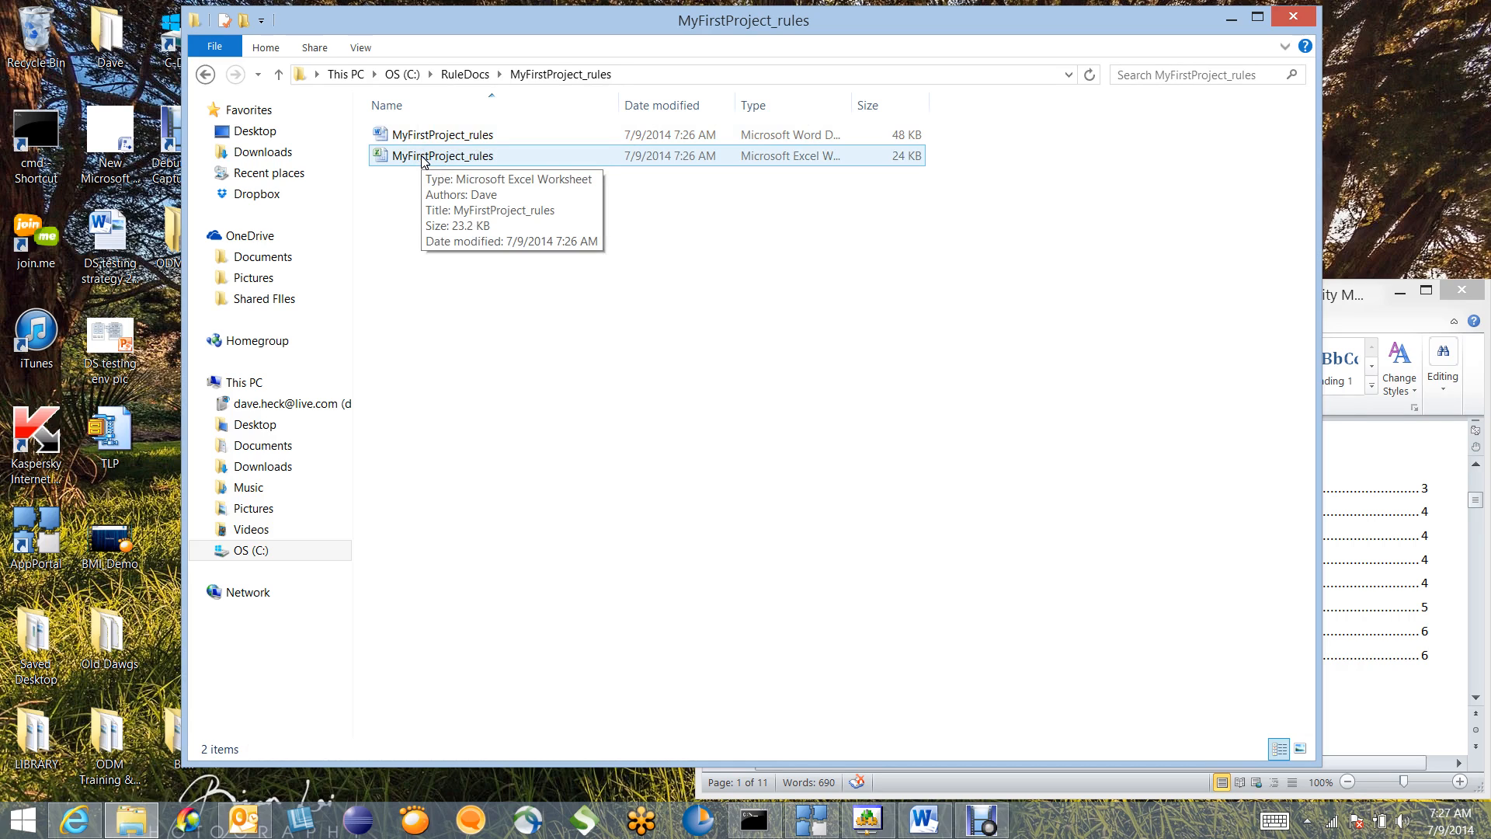
{"action": "left_click", "coordinate": [424, 158]}
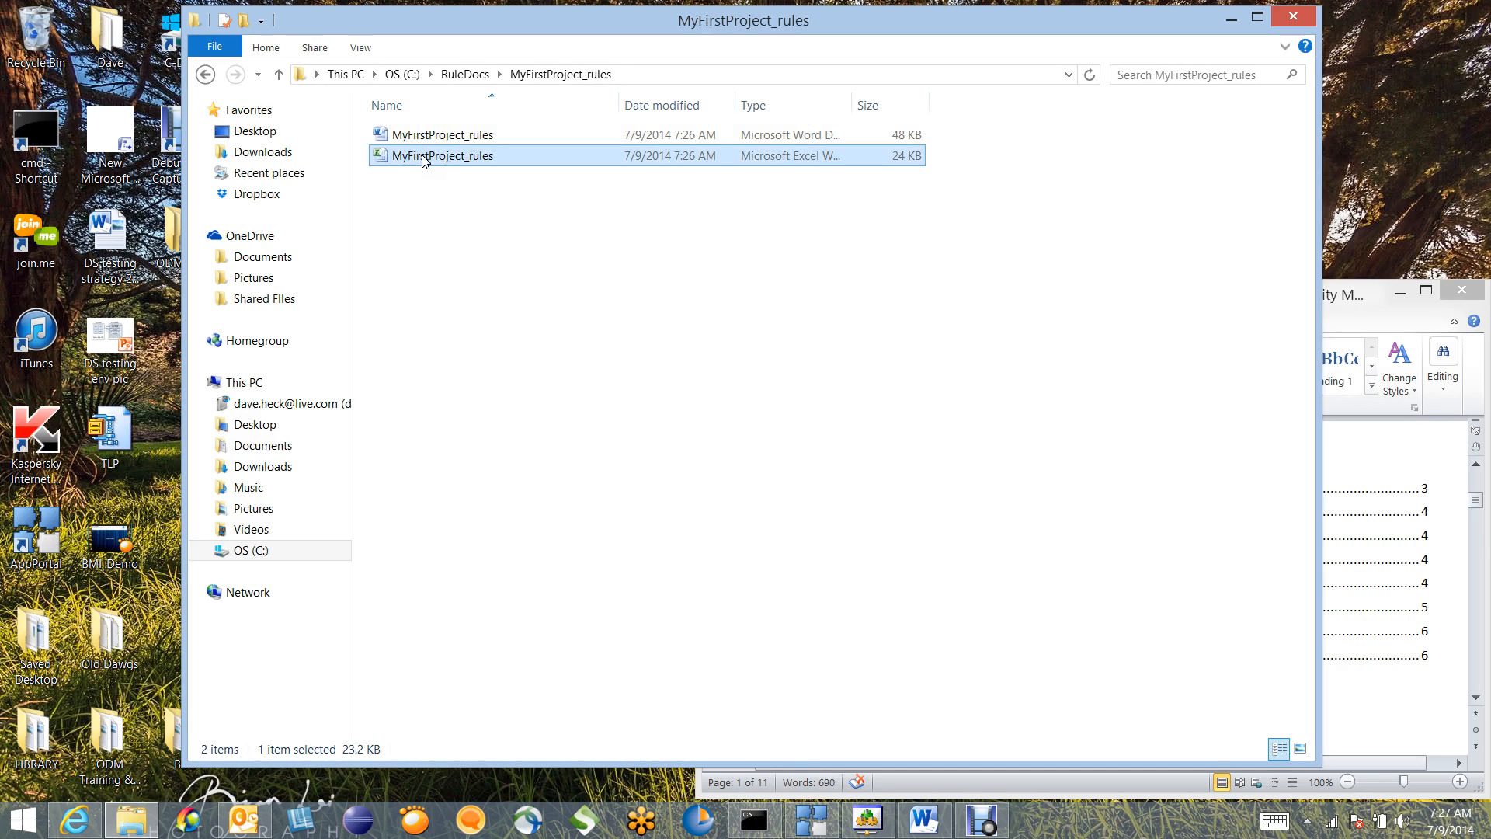
{"action": "double_click", "coordinate": [407, 158]}
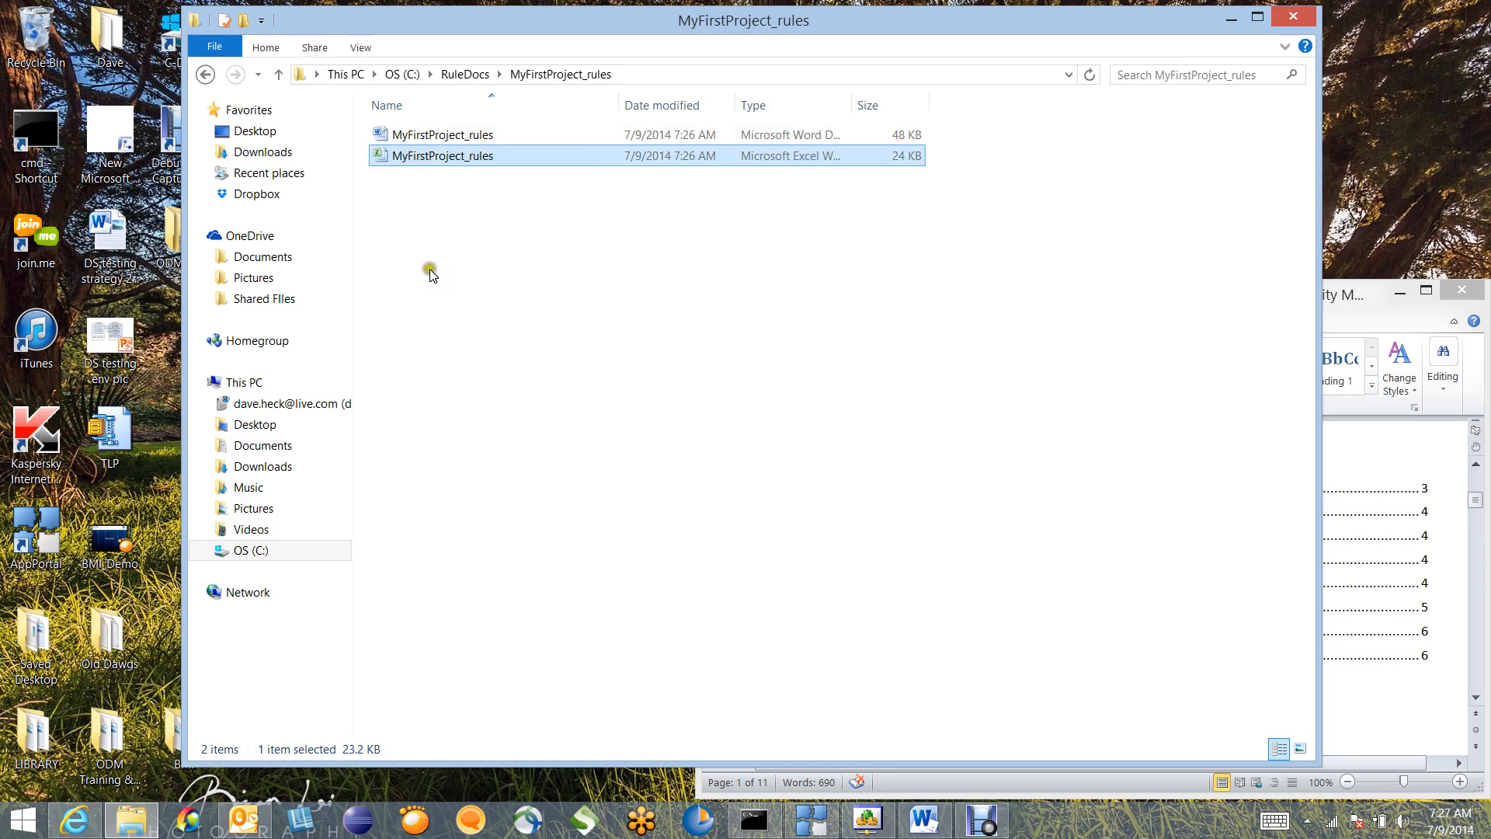
{"action": "double_click", "coordinate": [421, 155]}
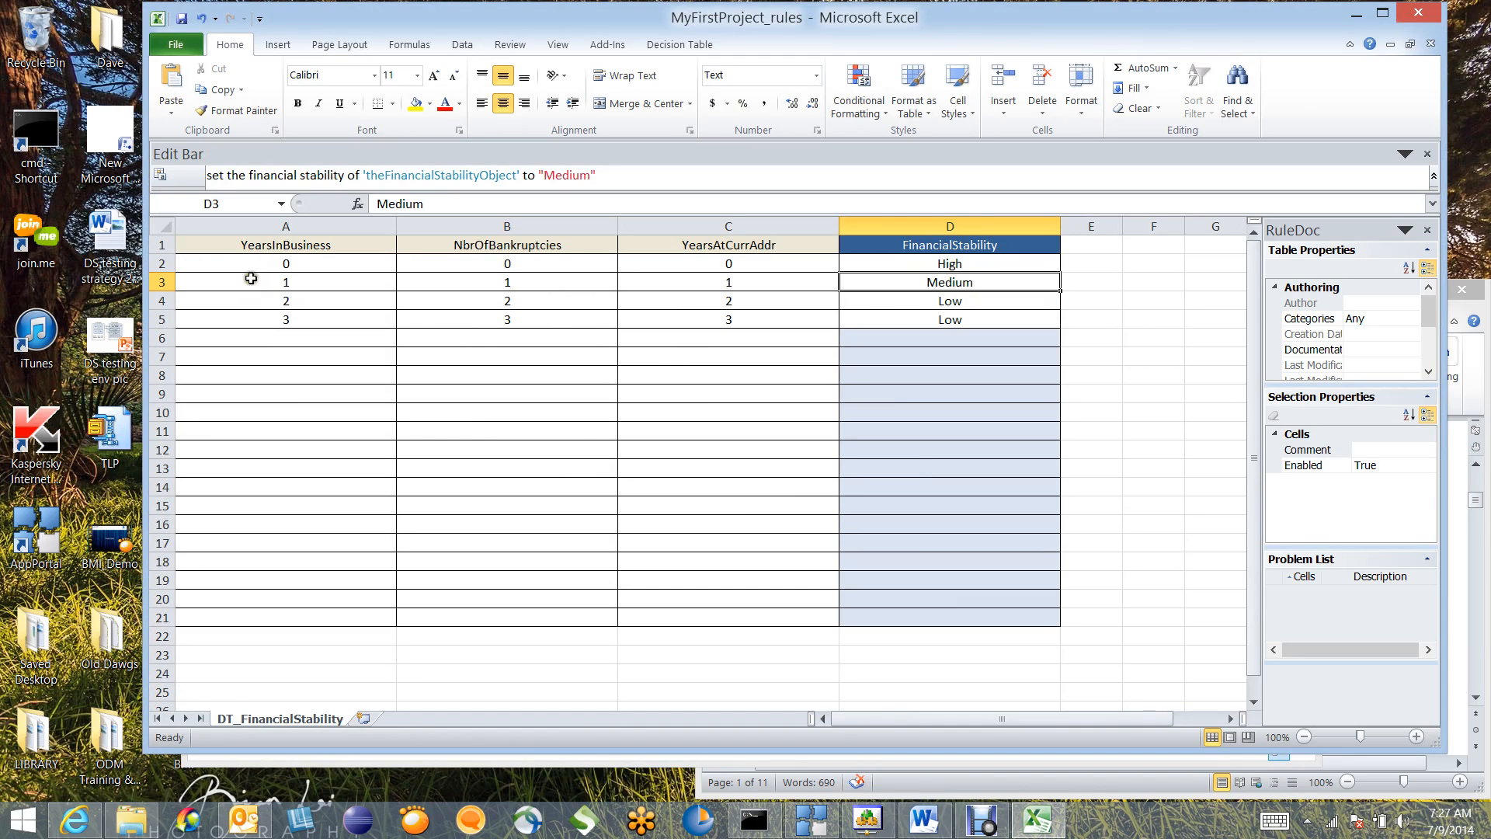
Fill row 6 of the decision table with 4, 4, 4 and Medium, then save and close the workbook.
{"action": "left_click", "coordinate": [290, 338]}
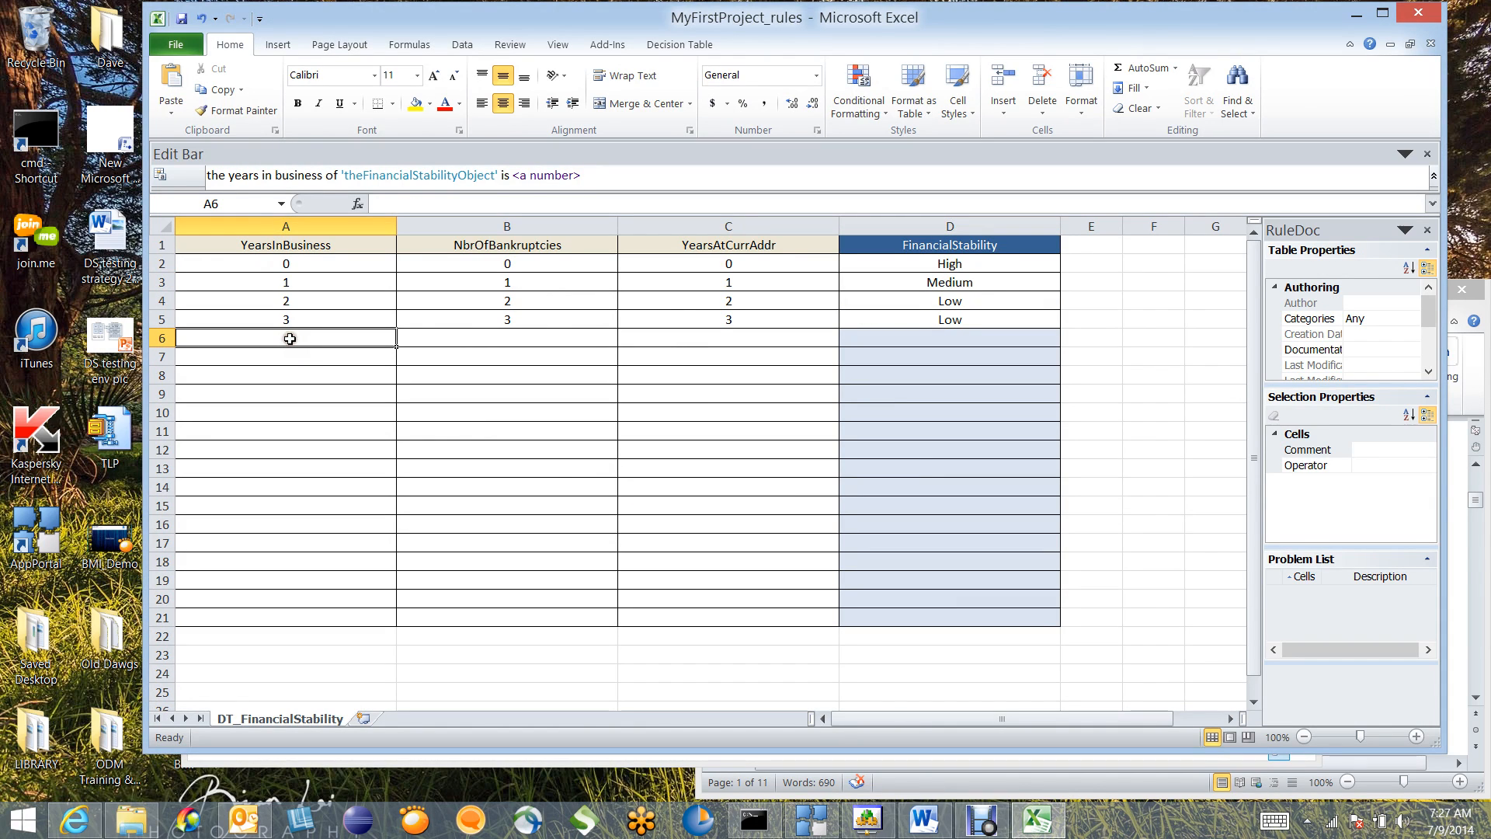
{"action": "type", "text": "4"}
{"action": "left_click", "coordinate": [518, 346]}
{"action": "type", "text": "4"}
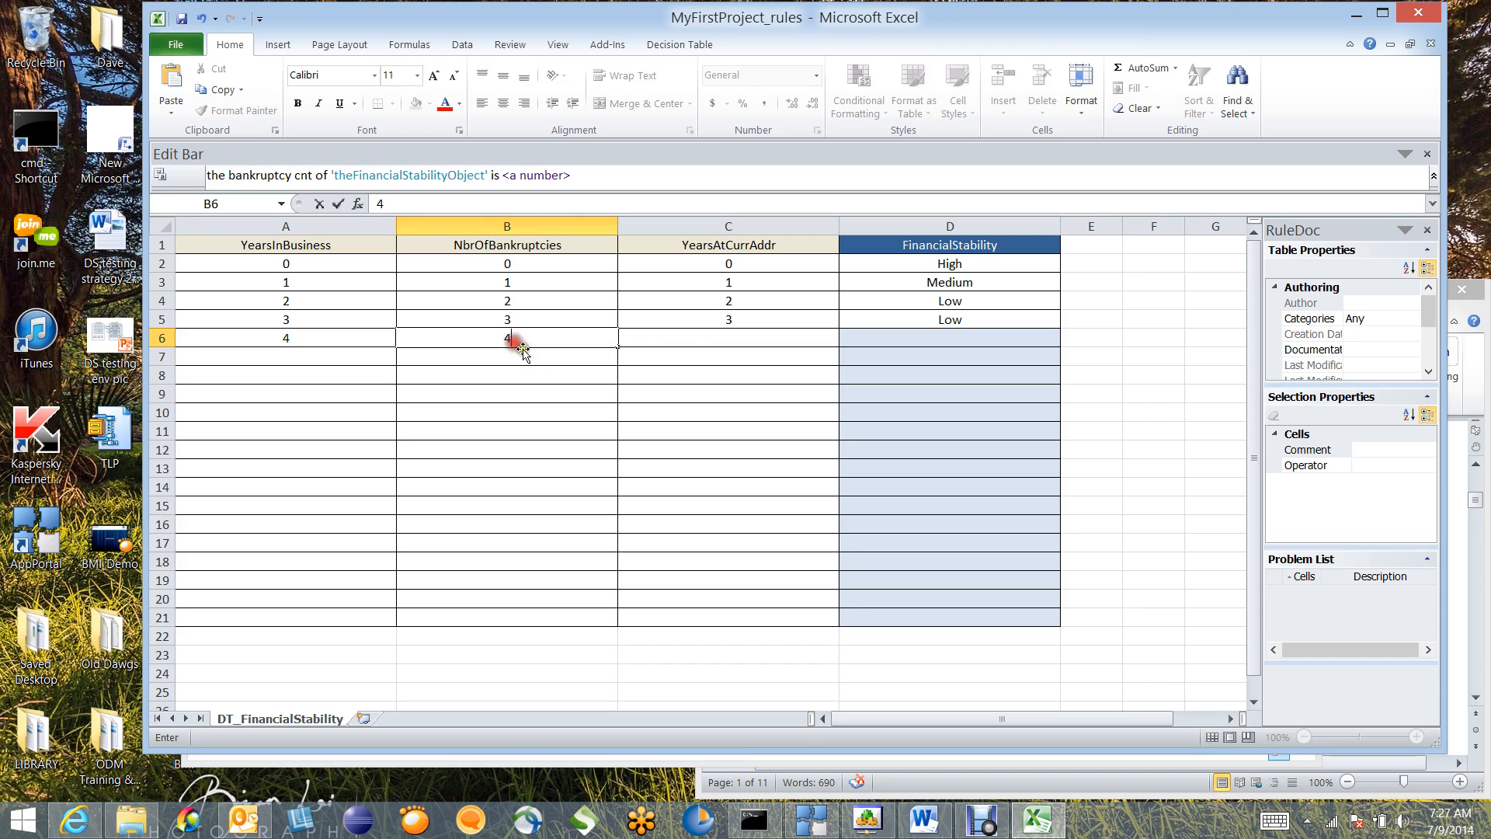
{"action": "left_click", "coordinate": [726, 339]}
{"action": "type", "text": "4"}
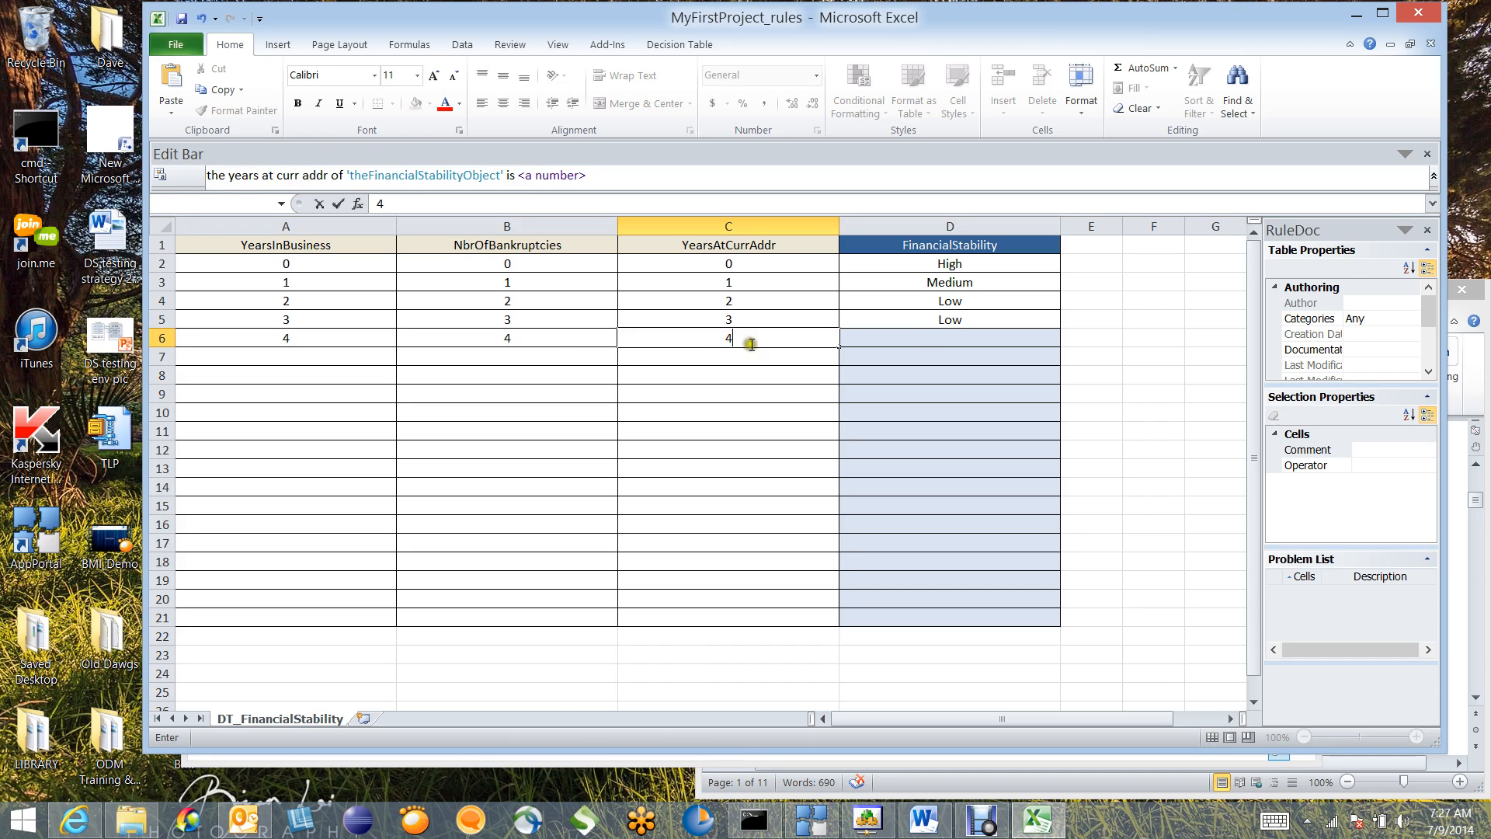
{"action": "left_click", "coordinate": [937, 339]}
{"action": "type", "text": "Medium"}
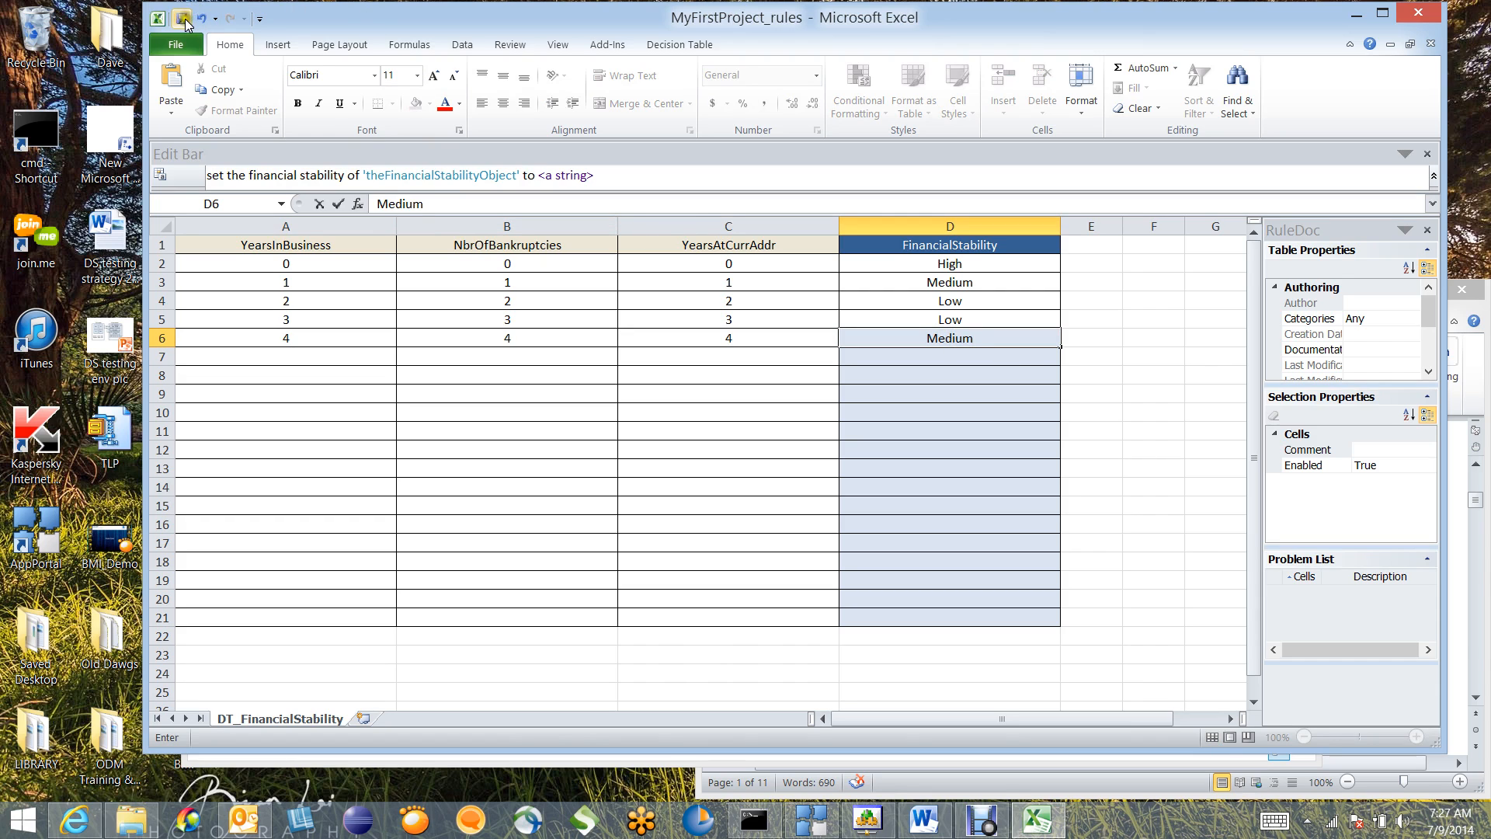
{"action": "left_click", "coordinate": [182, 17]}
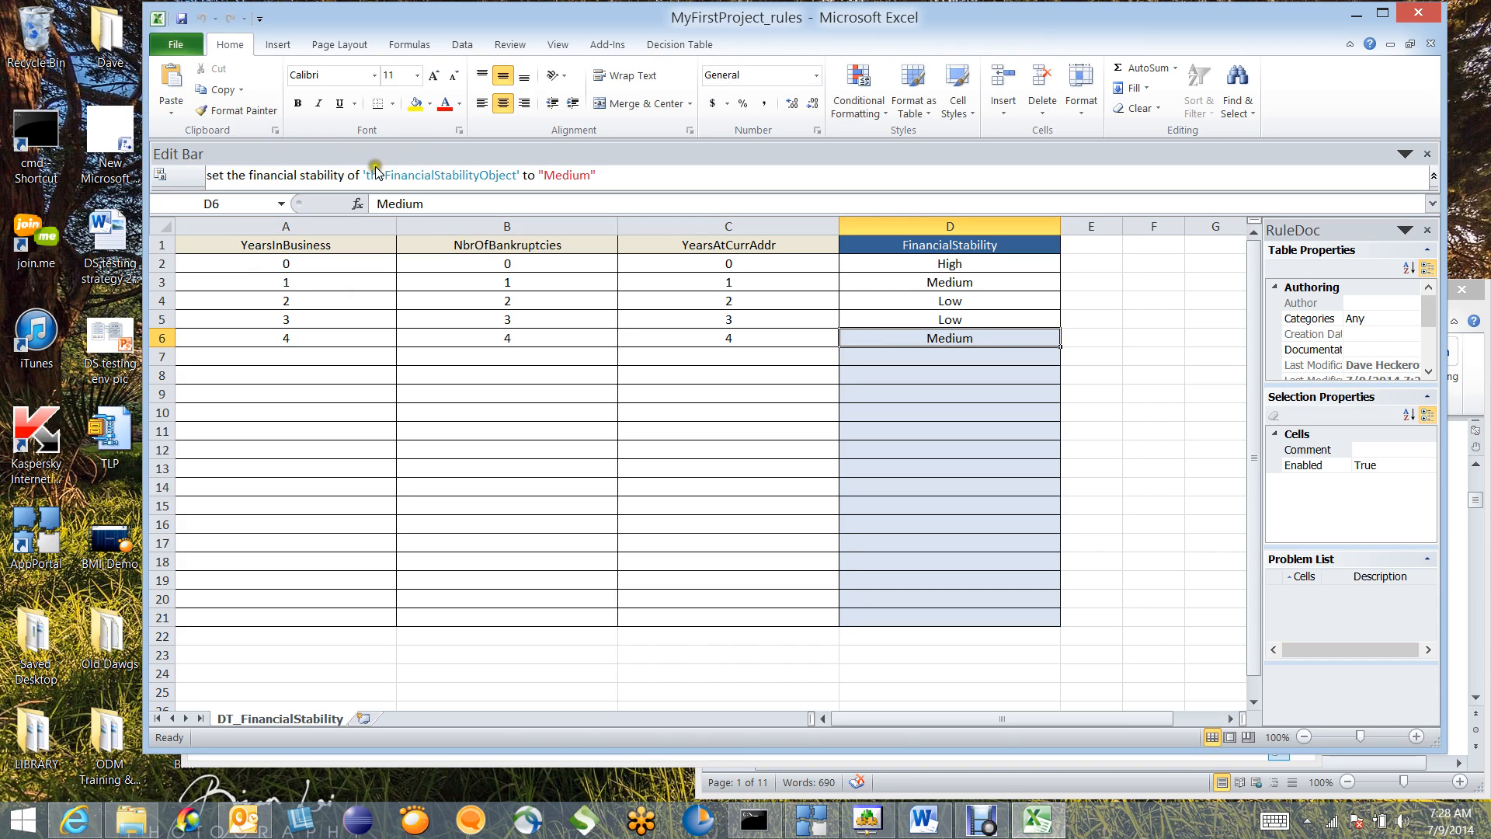
{"action": "left_click", "coordinate": [1418, 13]}
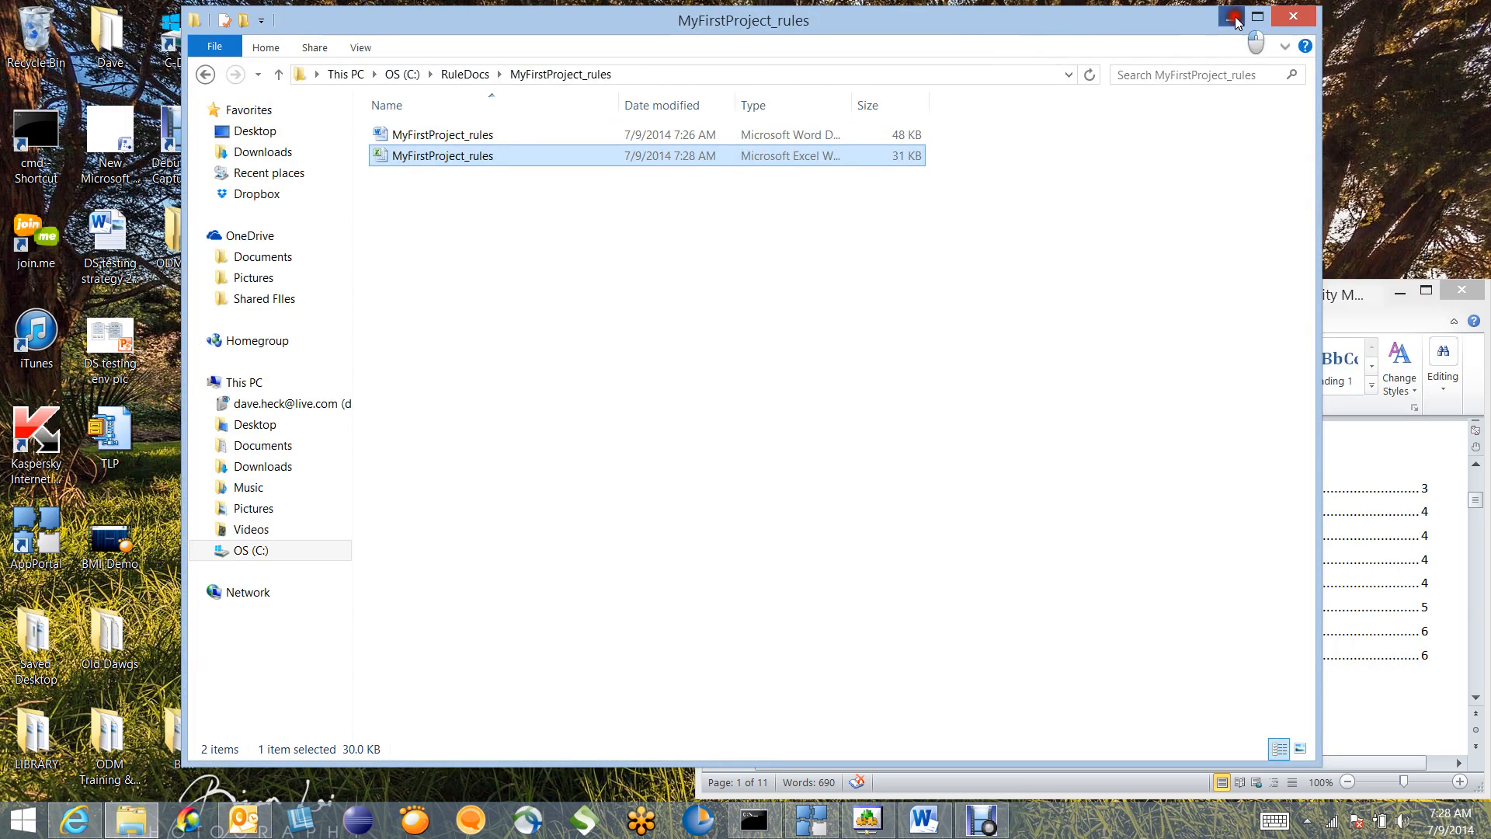
Return to Decision Center and update DT_FinancialStability from the RuleDocs at the RuleDoc Location, without creating a baseline.
{"action": "left_click", "coordinate": [1292, 16]}
{"action": "left_click", "coordinate": [75, 817]}
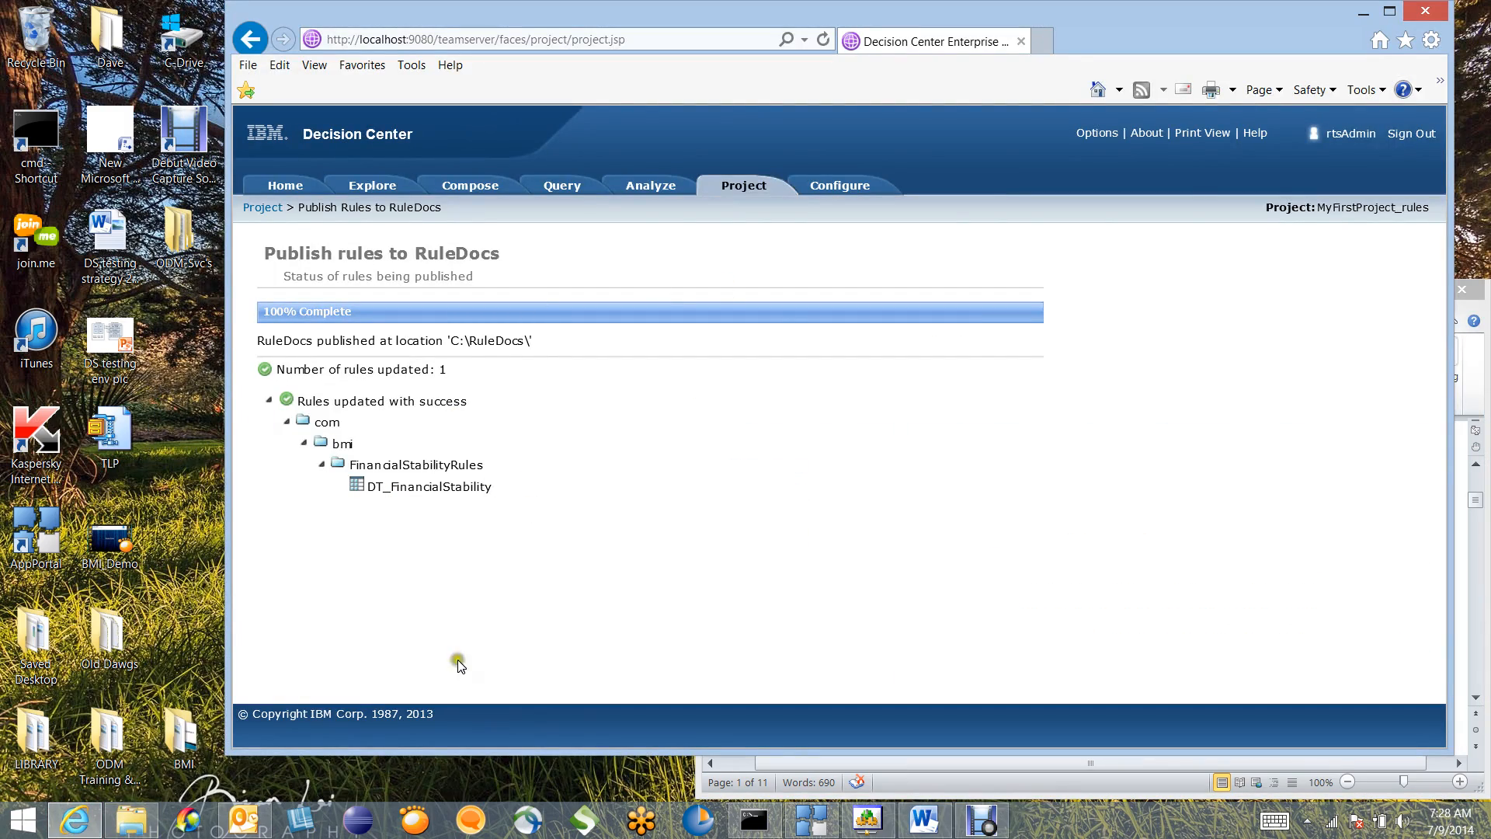
{"action": "left_click", "coordinate": [638, 187]}
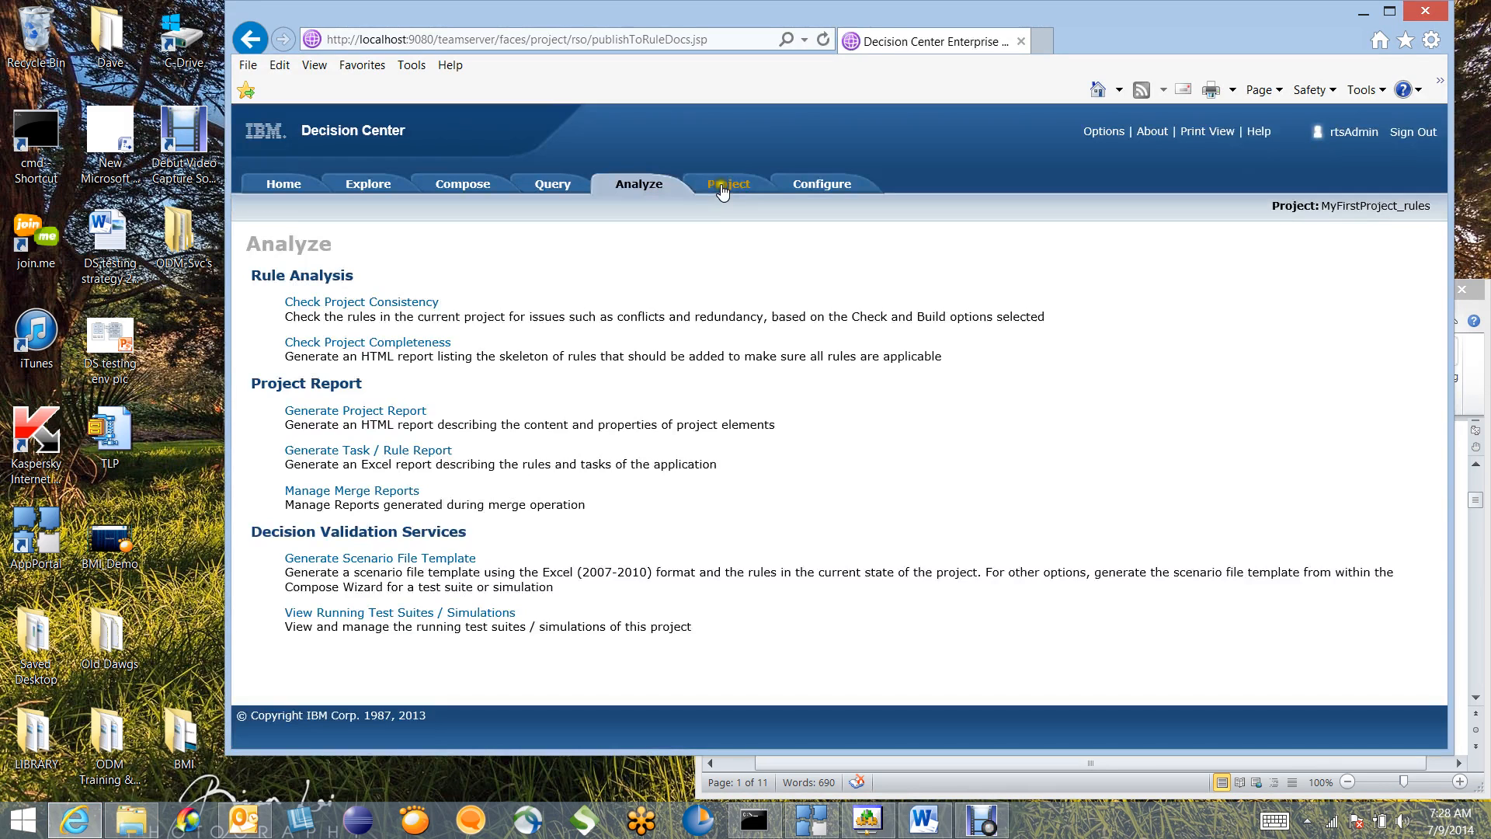
{"action": "left_click", "coordinate": [726, 185]}
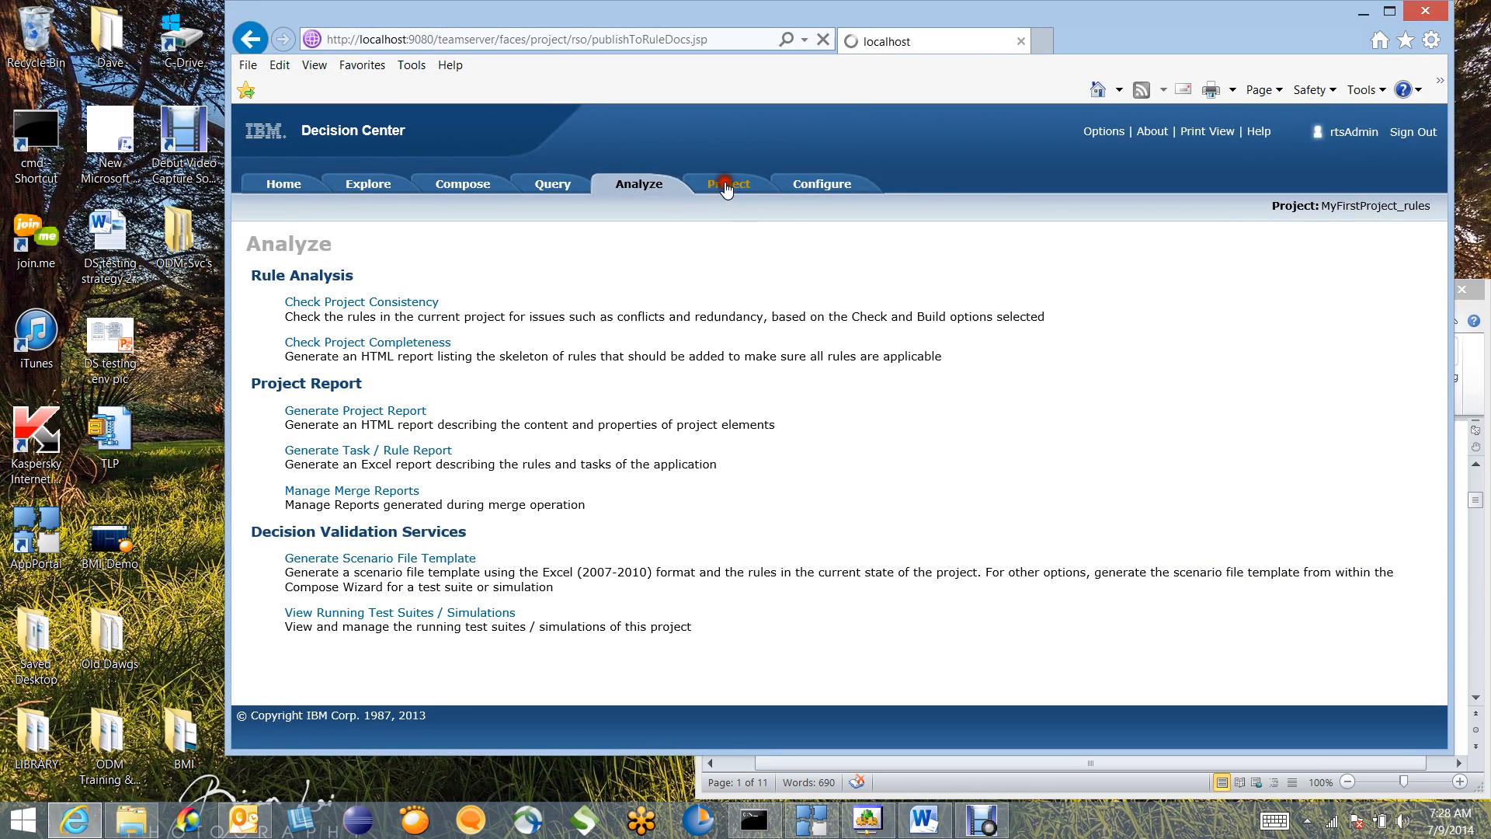
{"action": "scroll", "coordinate": [702, 396], "scroll_direction": "down", "scroll_amount": 3}
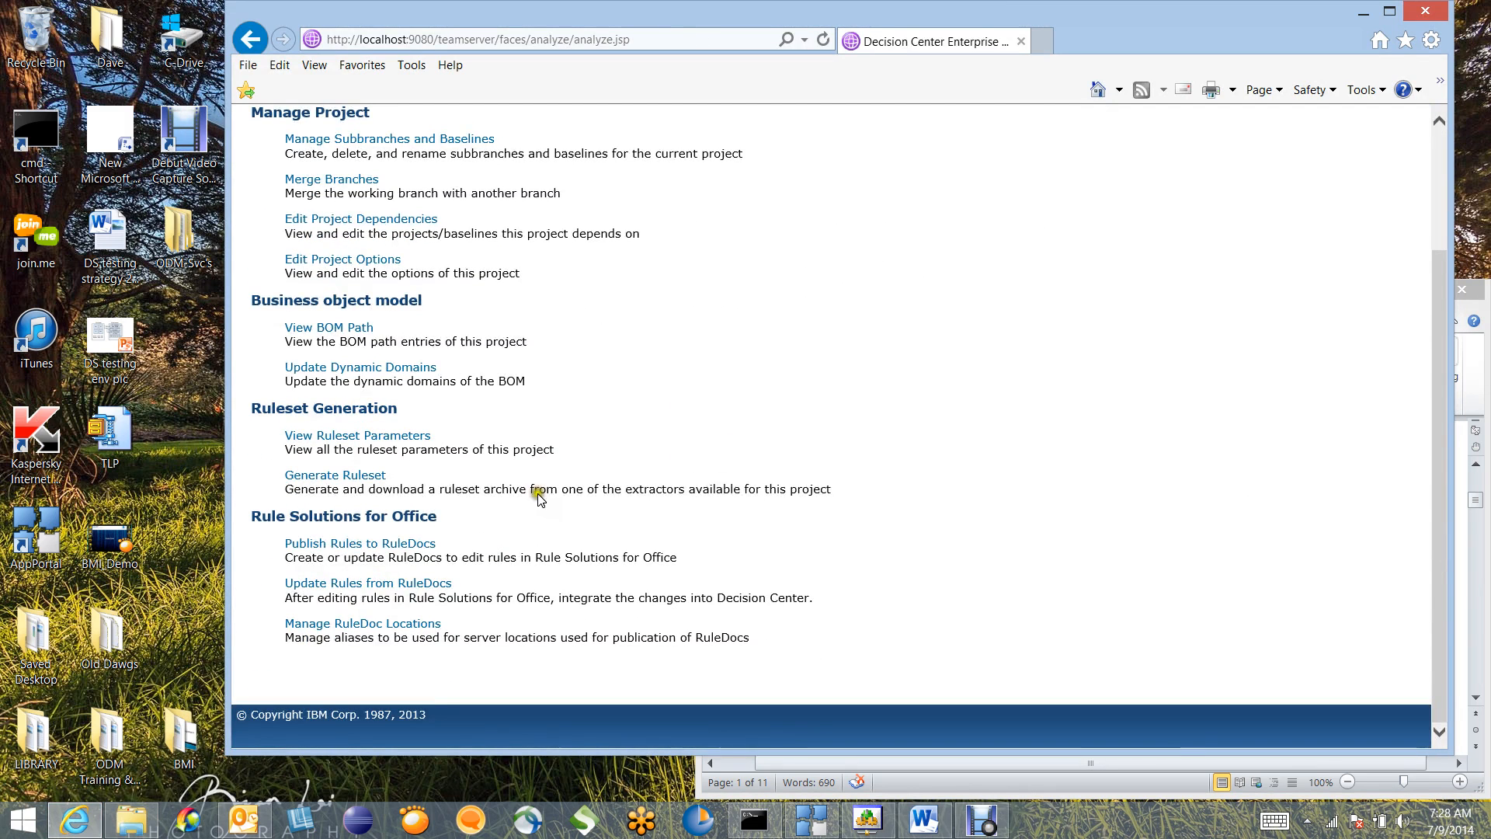
{"action": "left_click", "coordinate": [348, 584]}
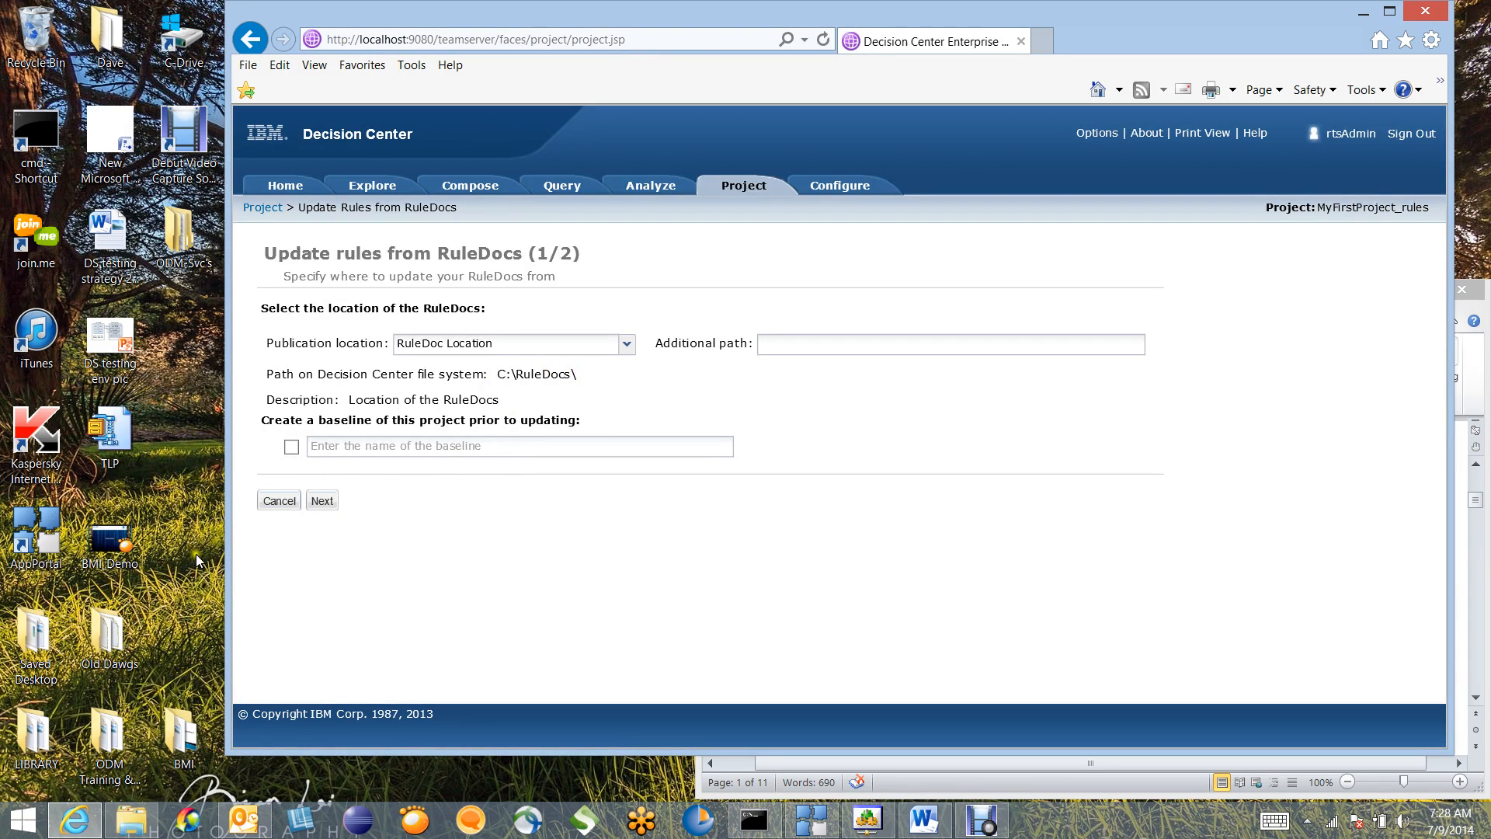
{"action": "left_click", "coordinate": [322, 502]}
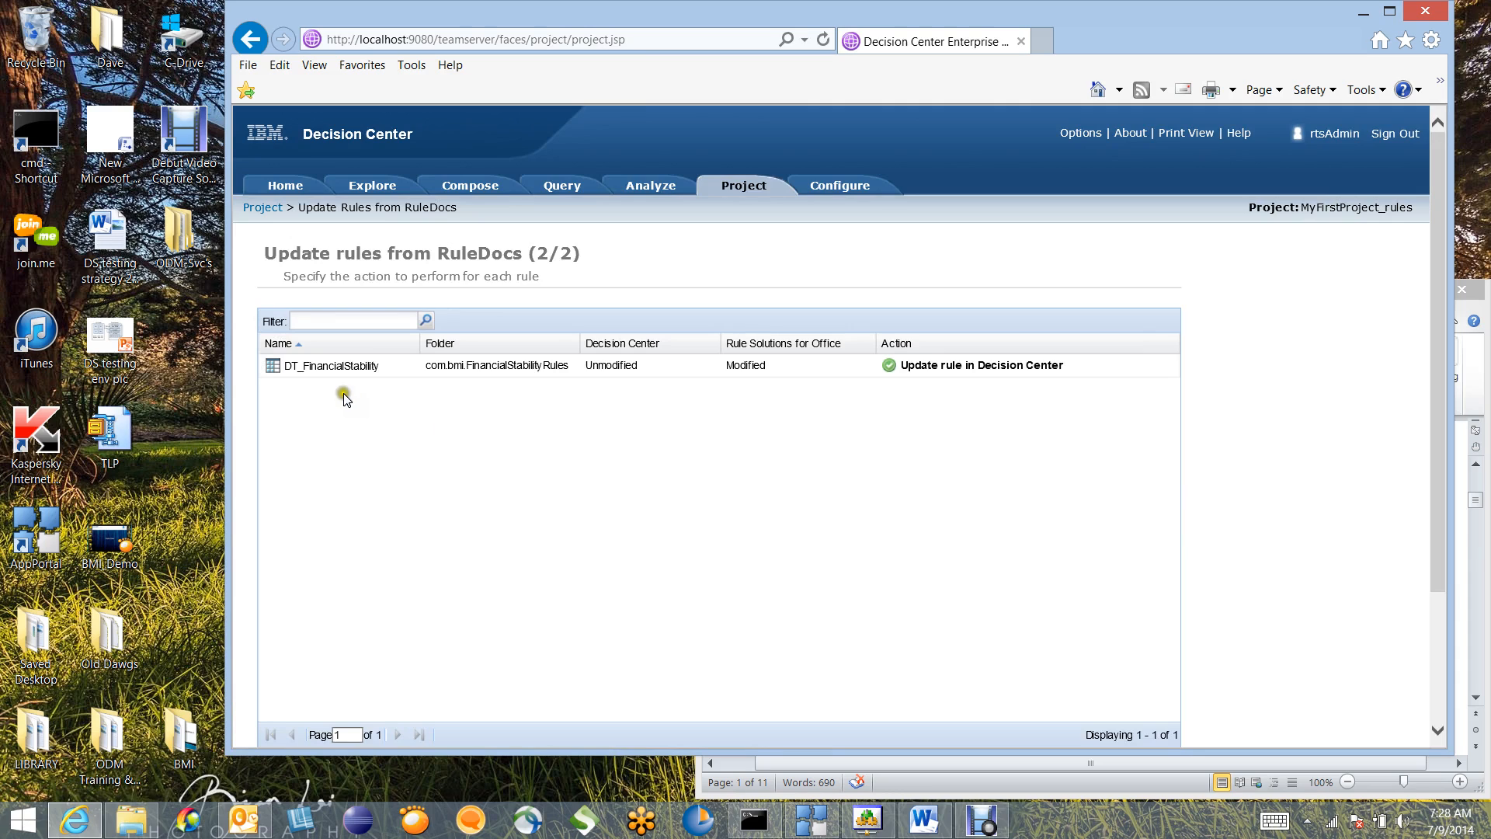
{"action": "scroll", "coordinate": [1250, 399], "scroll_direction": "down", "scroll_amount": 3}
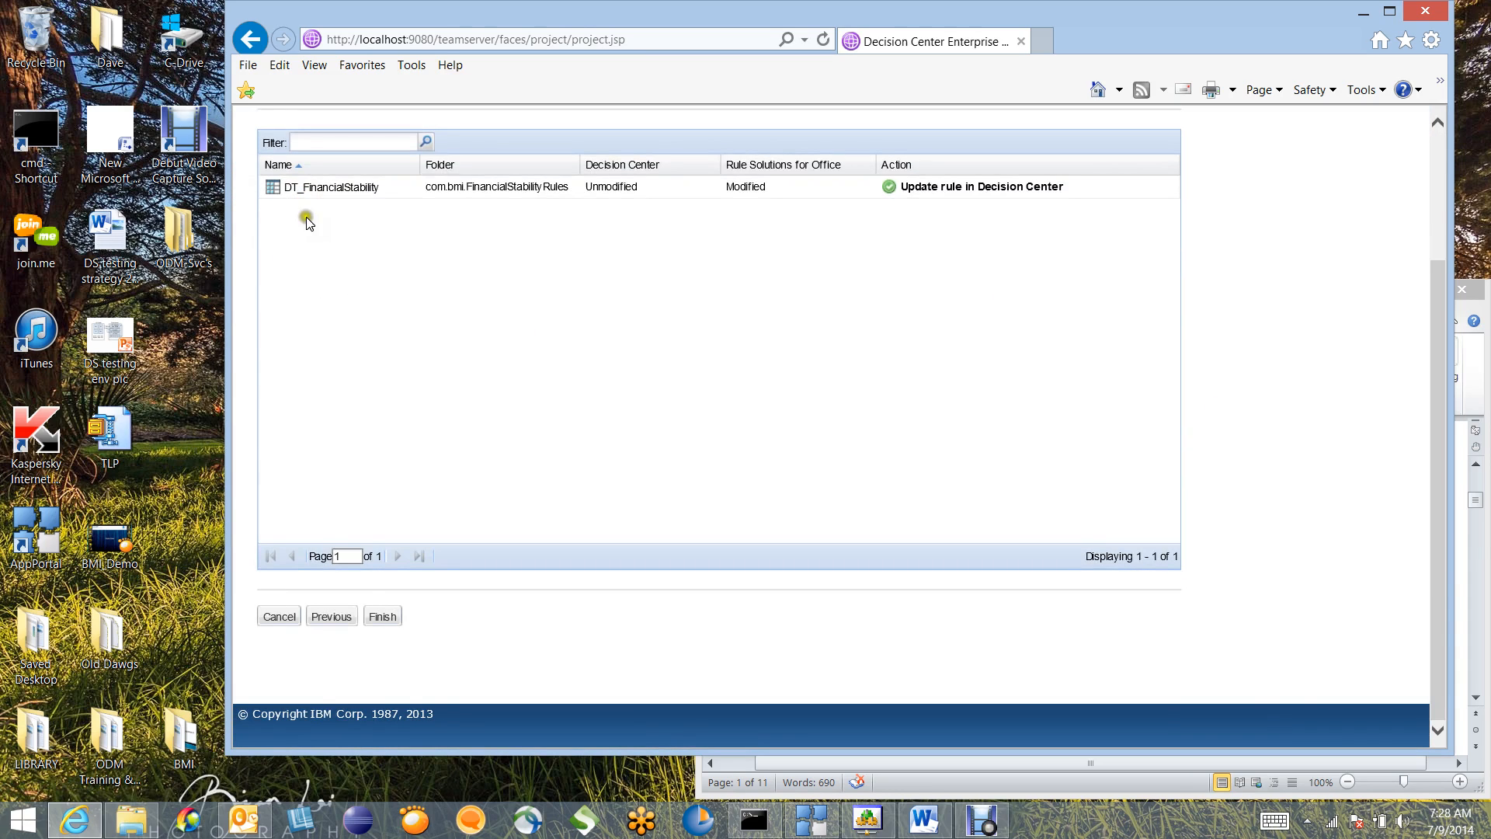
{"action": "left_click", "coordinate": [382, 618]}
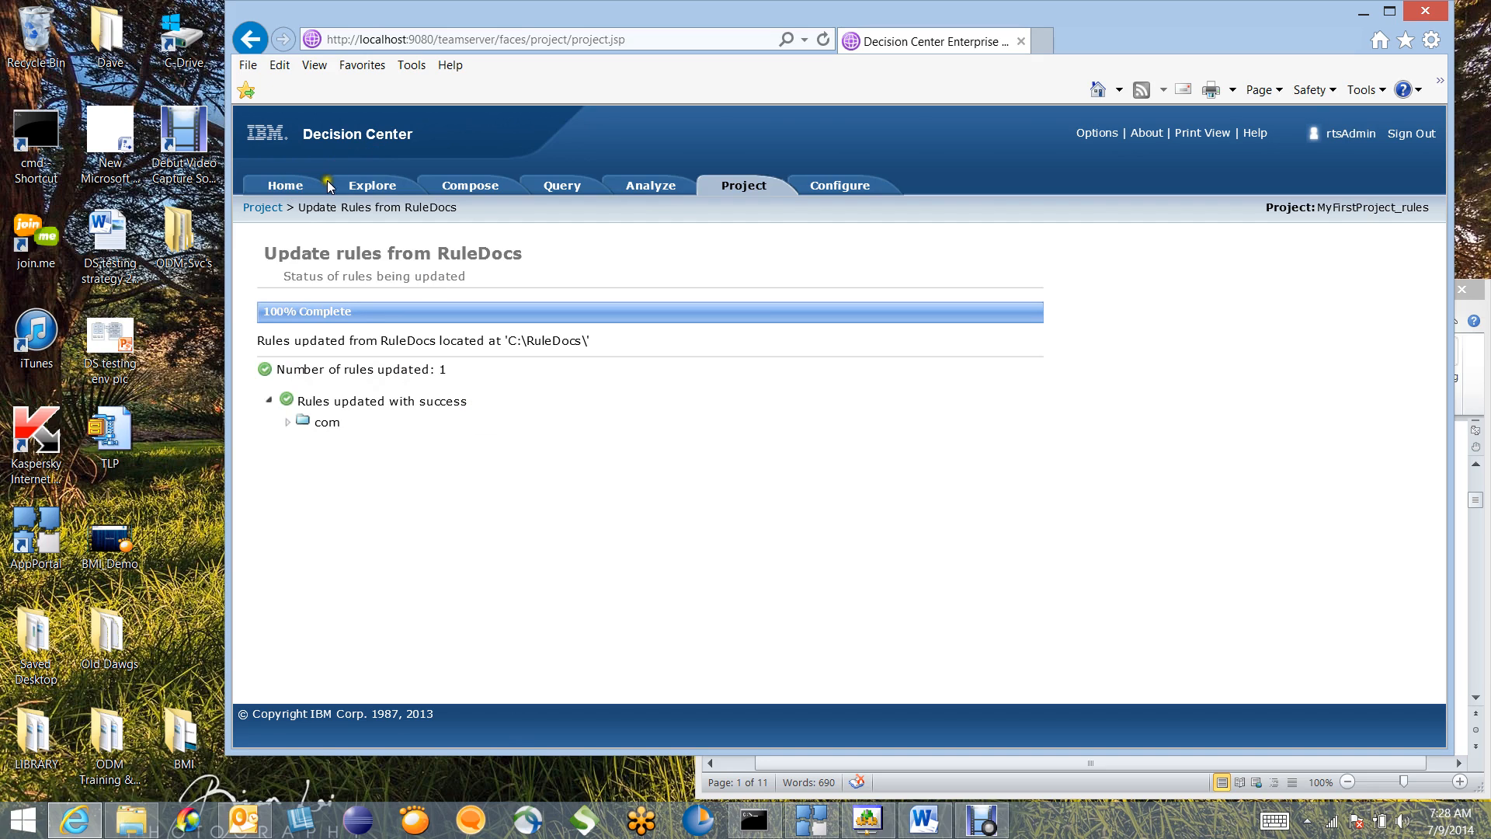
Check the last-changed details of DT_FinancialStability in the FinancialStabilityRules folder.
{"action": "left_click", "coordinate": [374, 187]}
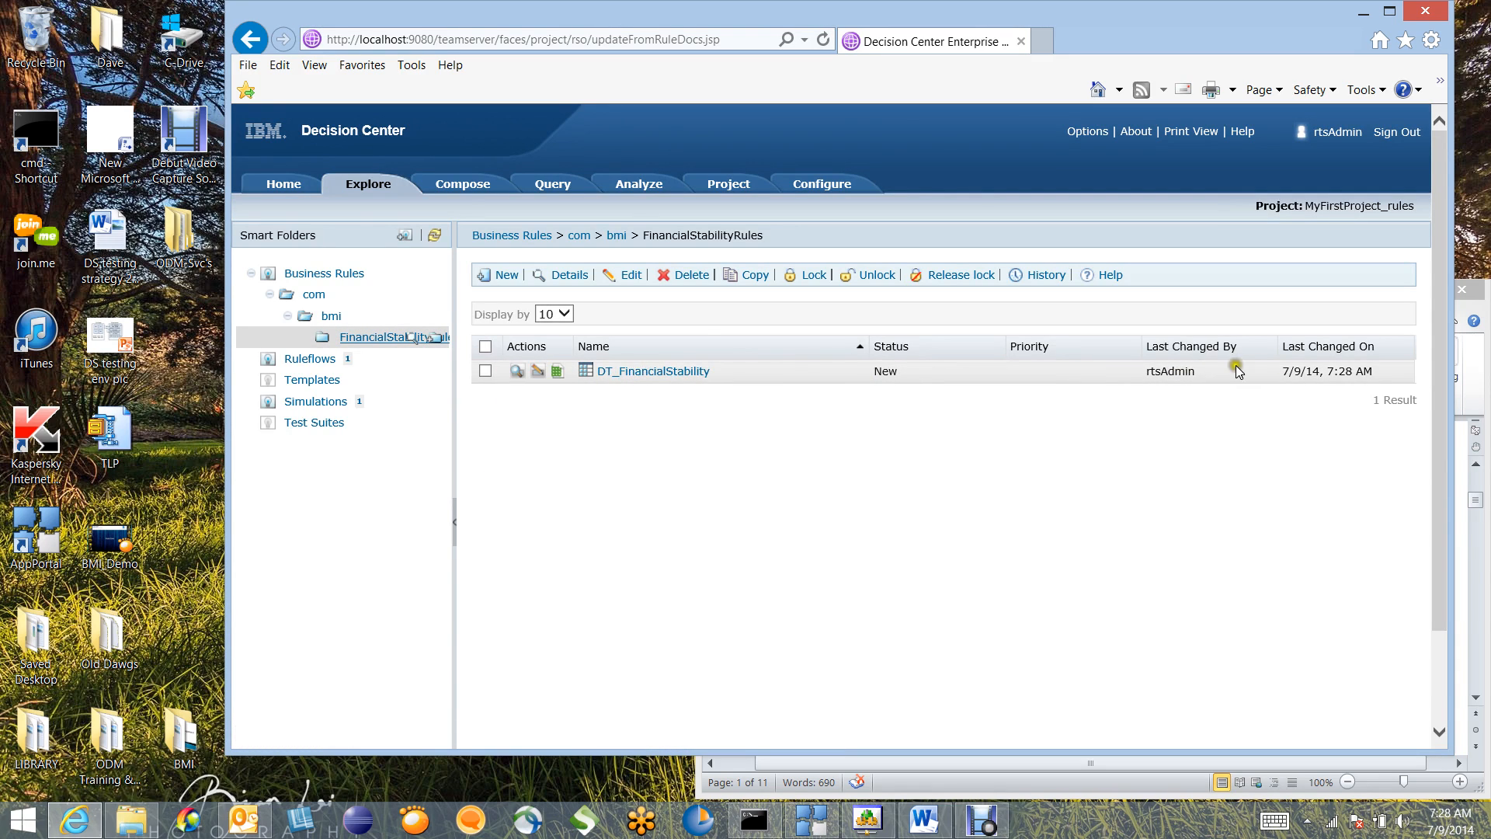
Examine the rows of the DT_FinancialStability decision table on its details page and return to the rule list.
{"action": "left_click", "coordinate": [653, 372]}
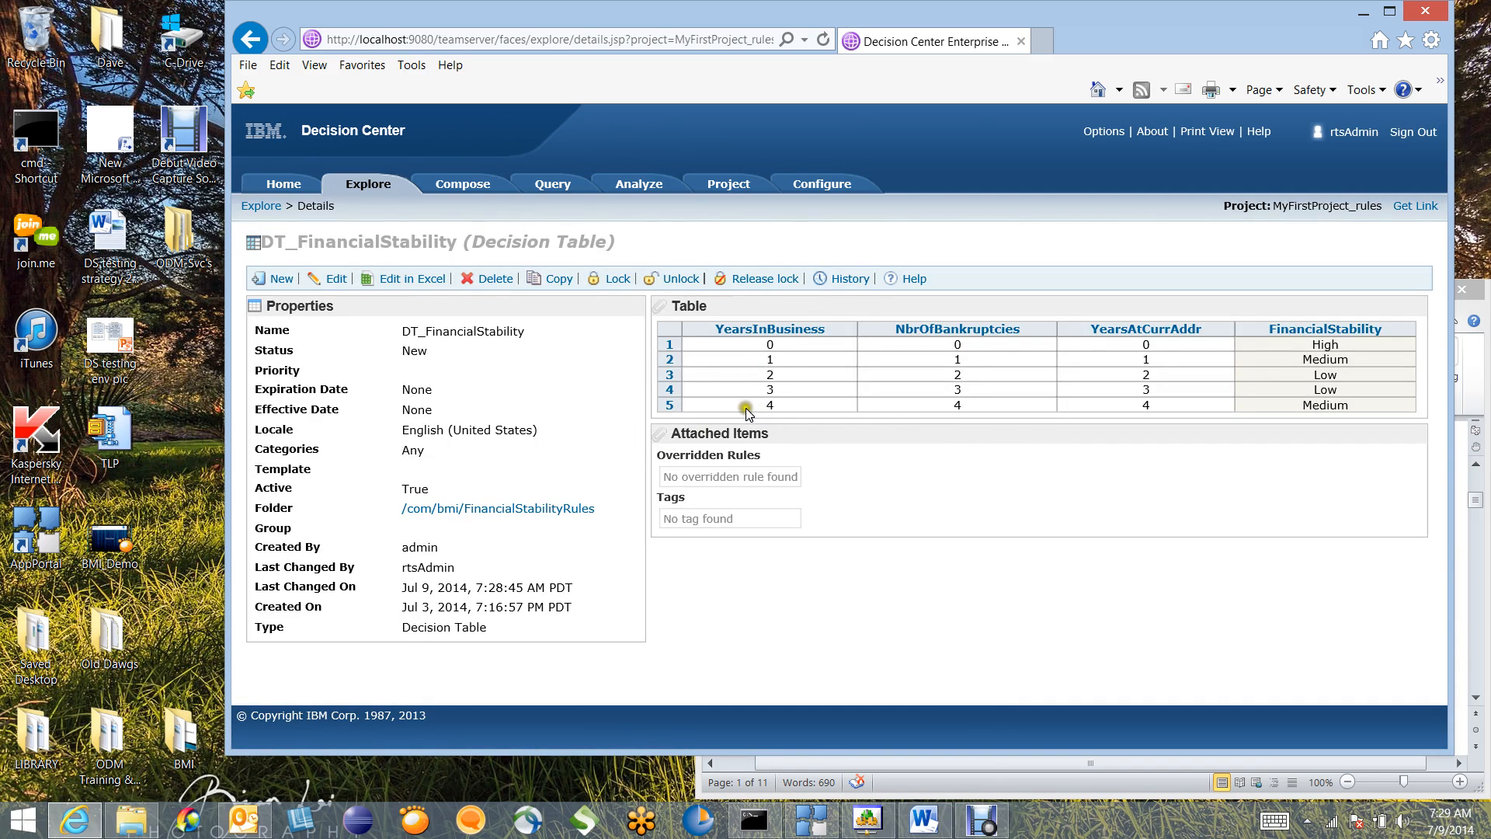
{"action": "mouse_move", "coordinate": [773, 405]}
{"action": "left_click", "coordinate": [273, 190]}
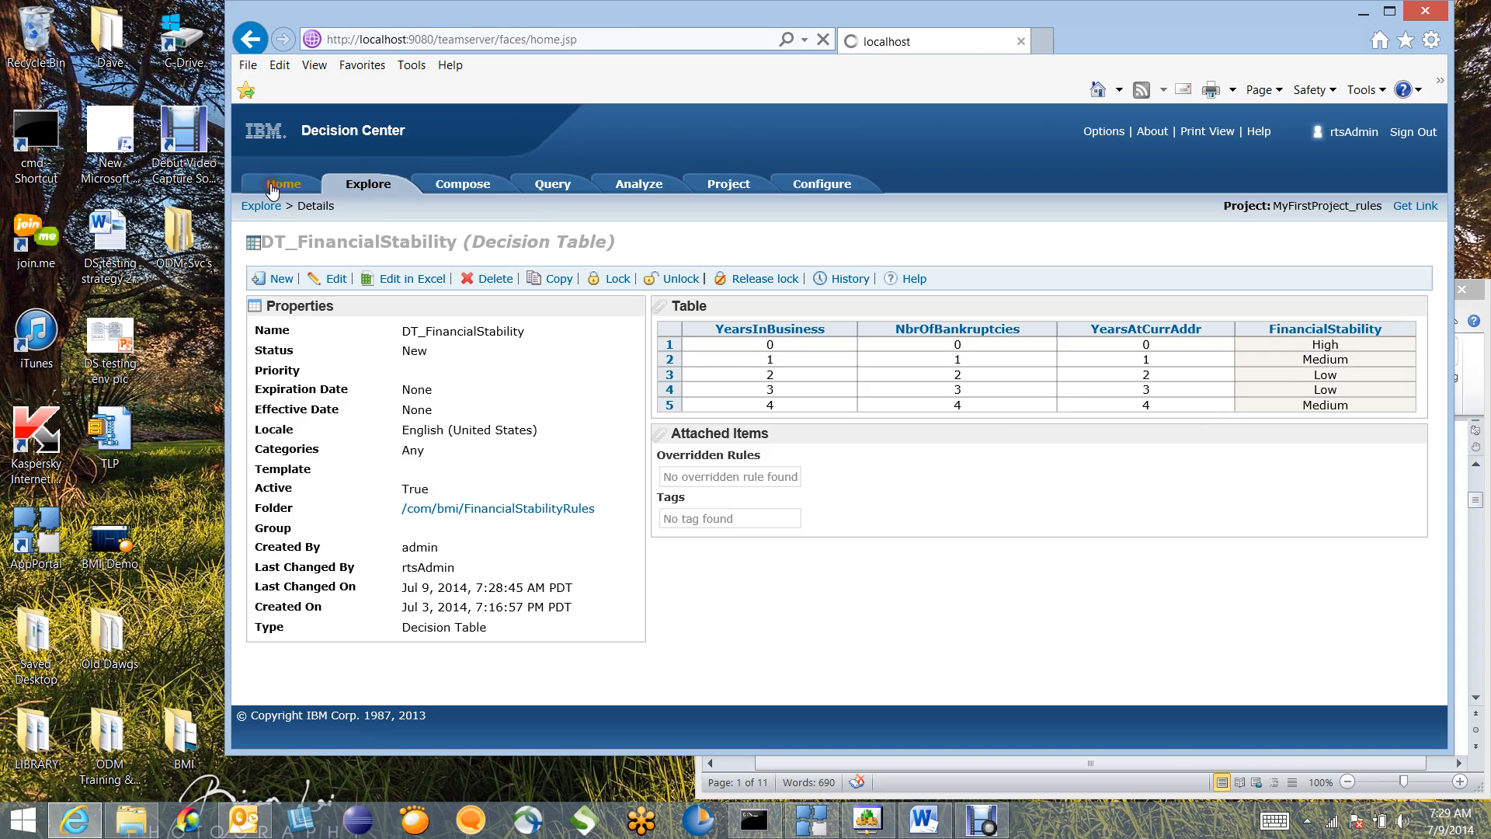
{"action": "left_click", "coordinate": [371, 185]}
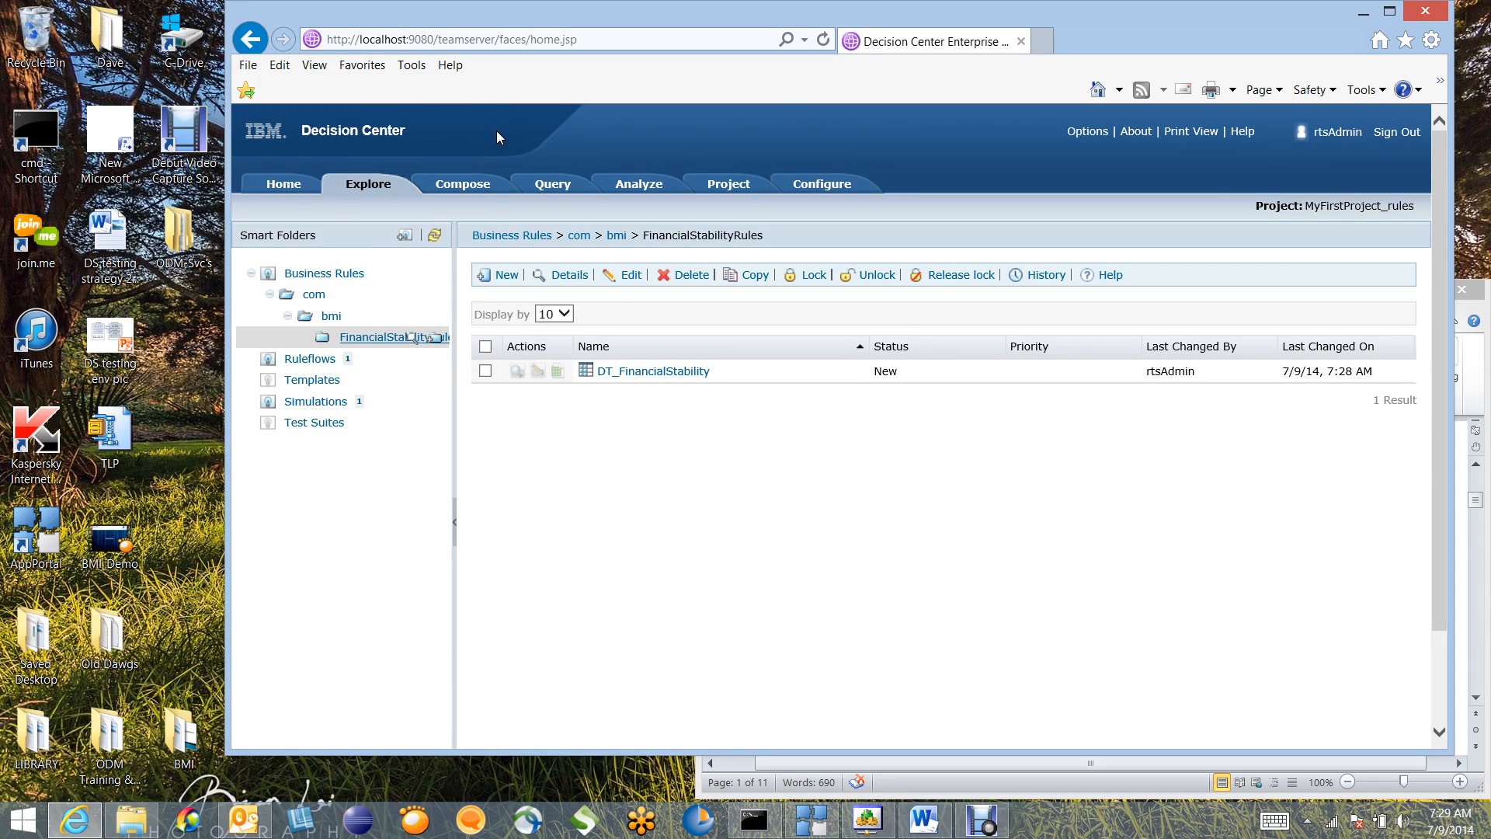
Check out DT_FinancialStability for editing in Excel and save the downloaded file to the Desktop as DT_table.xlsx.
{"action": "left_click", "coordinate": [557, 373]}
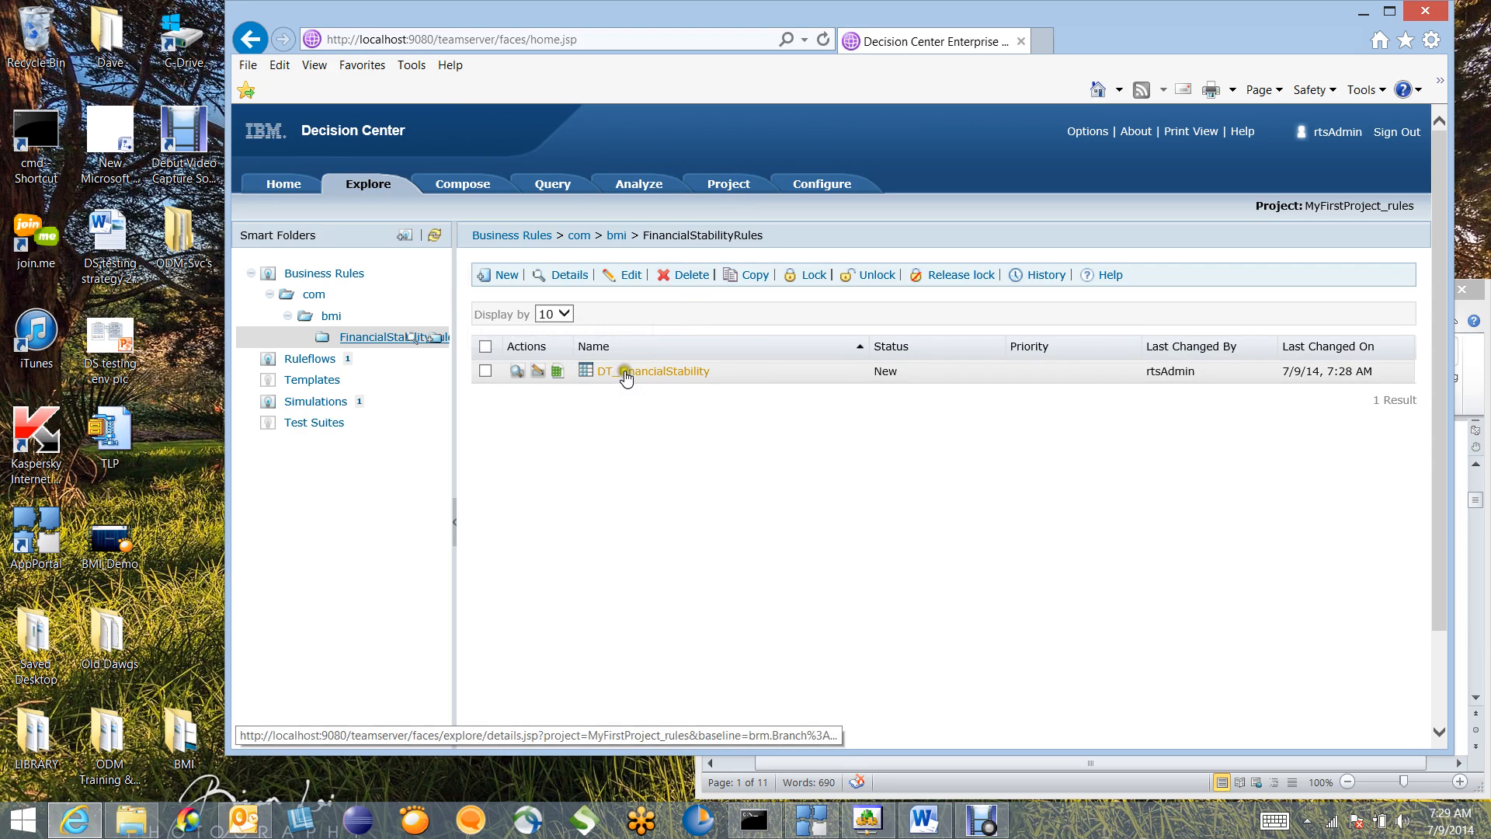
{"action": "left_click", "coordinate": [559, 373]}
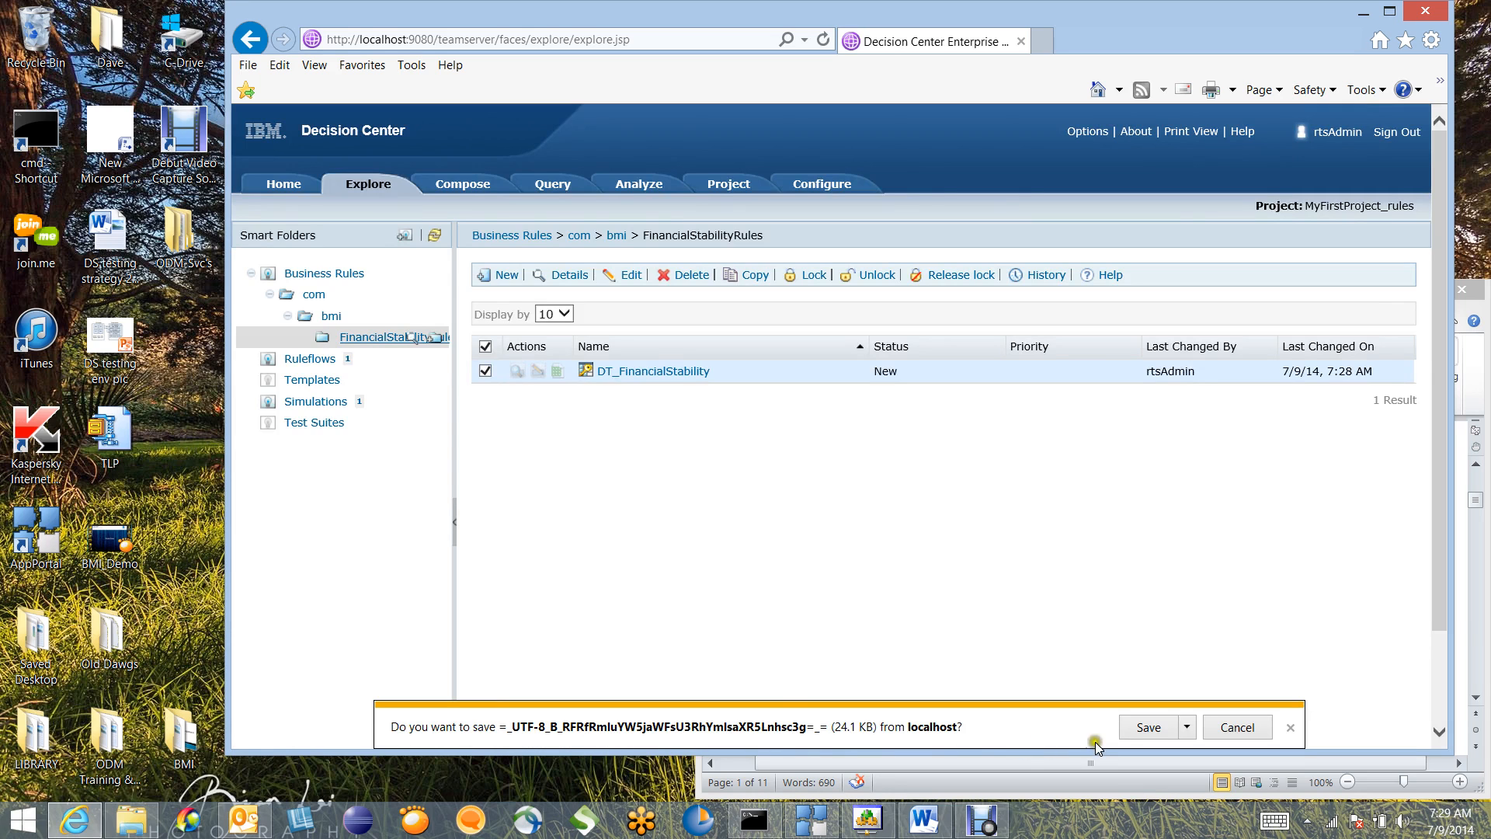
{"action": "left_click", "coordinate": [1186, 728]}
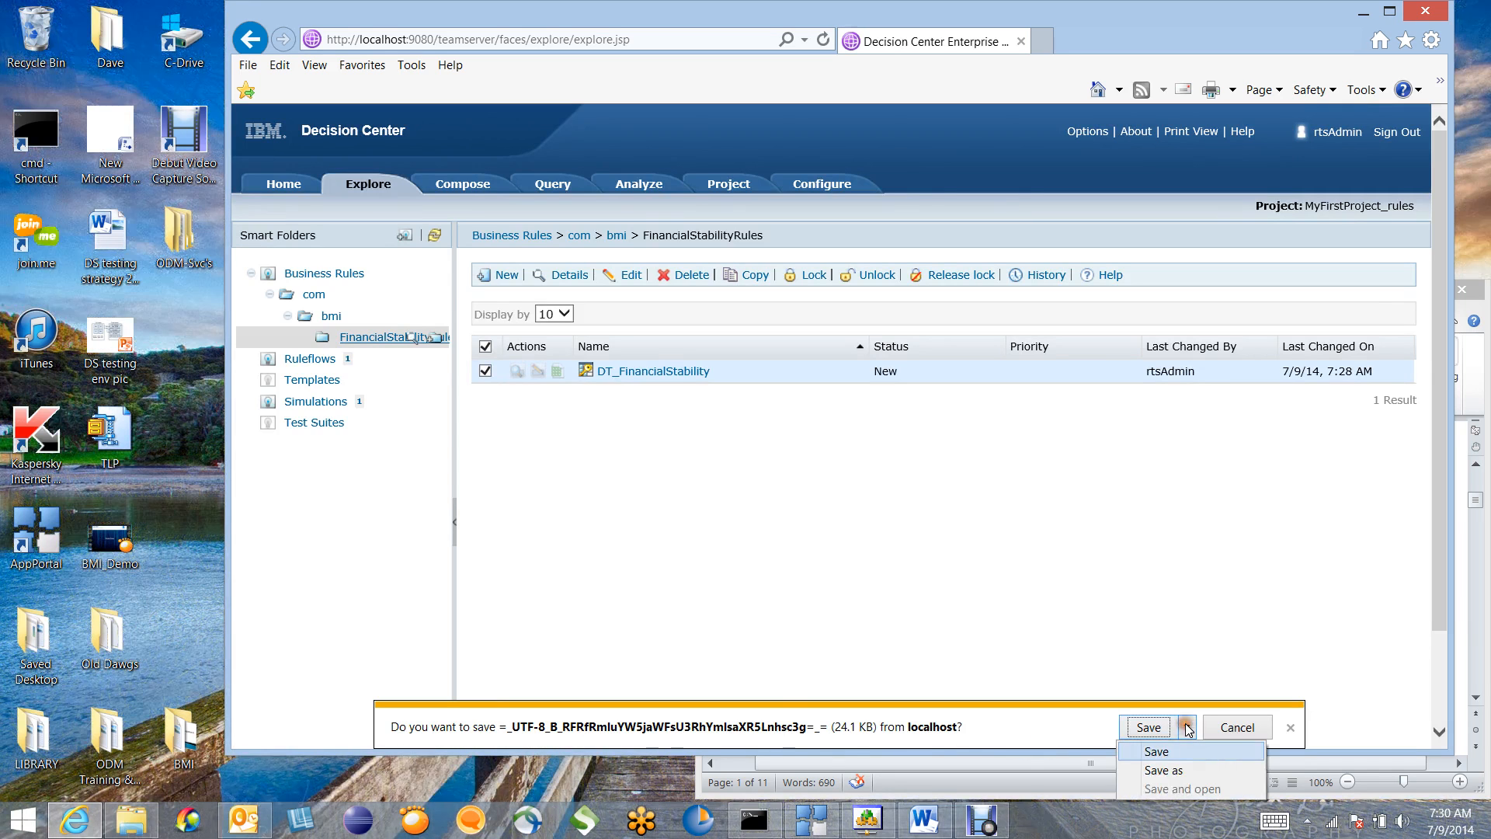
{"action": "left_click", "coordinate": [1153, 770]}
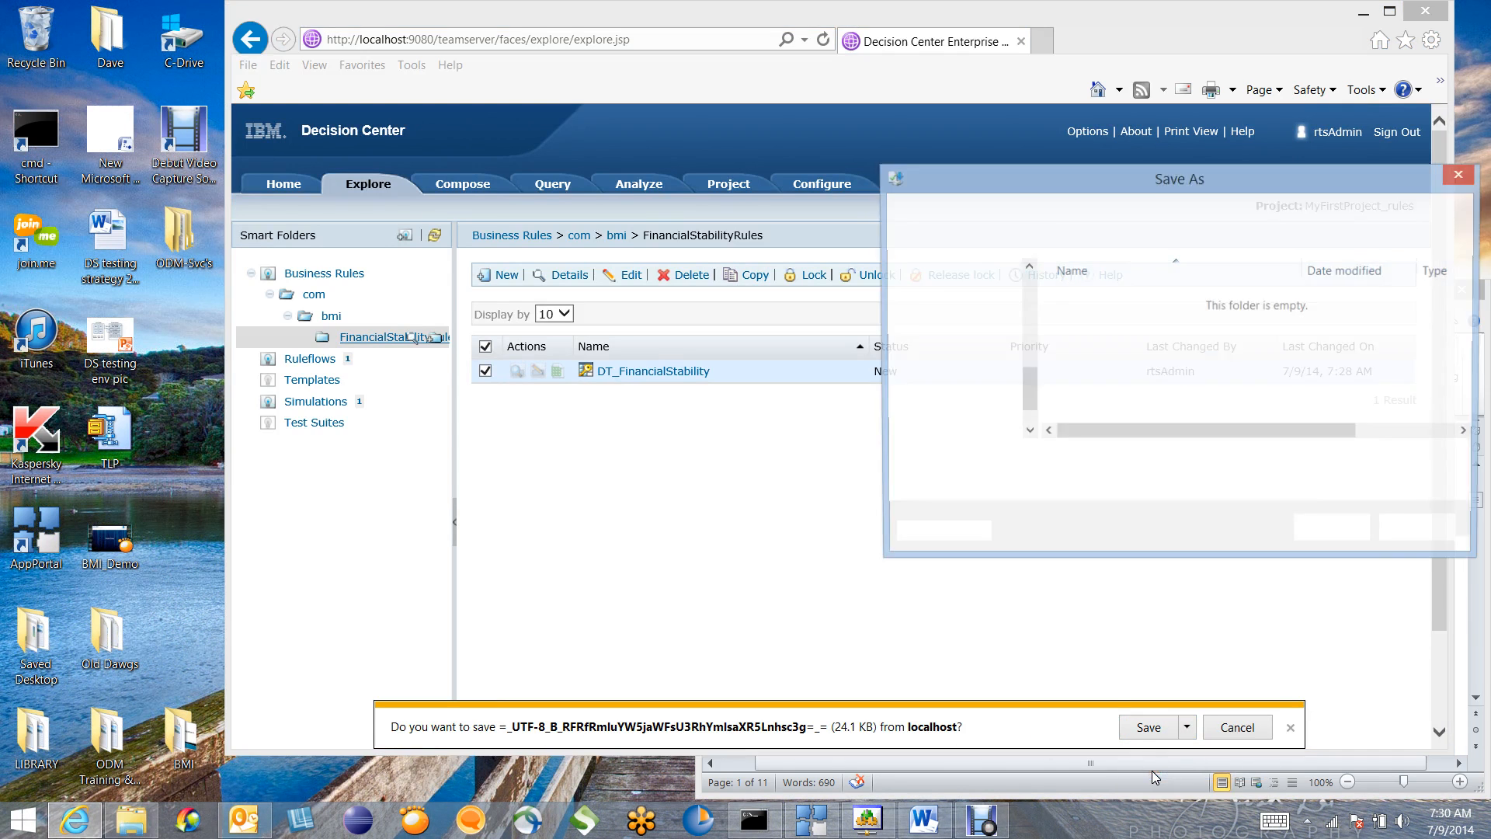
{"action": "left_click", "coordinate": [949, 268]}
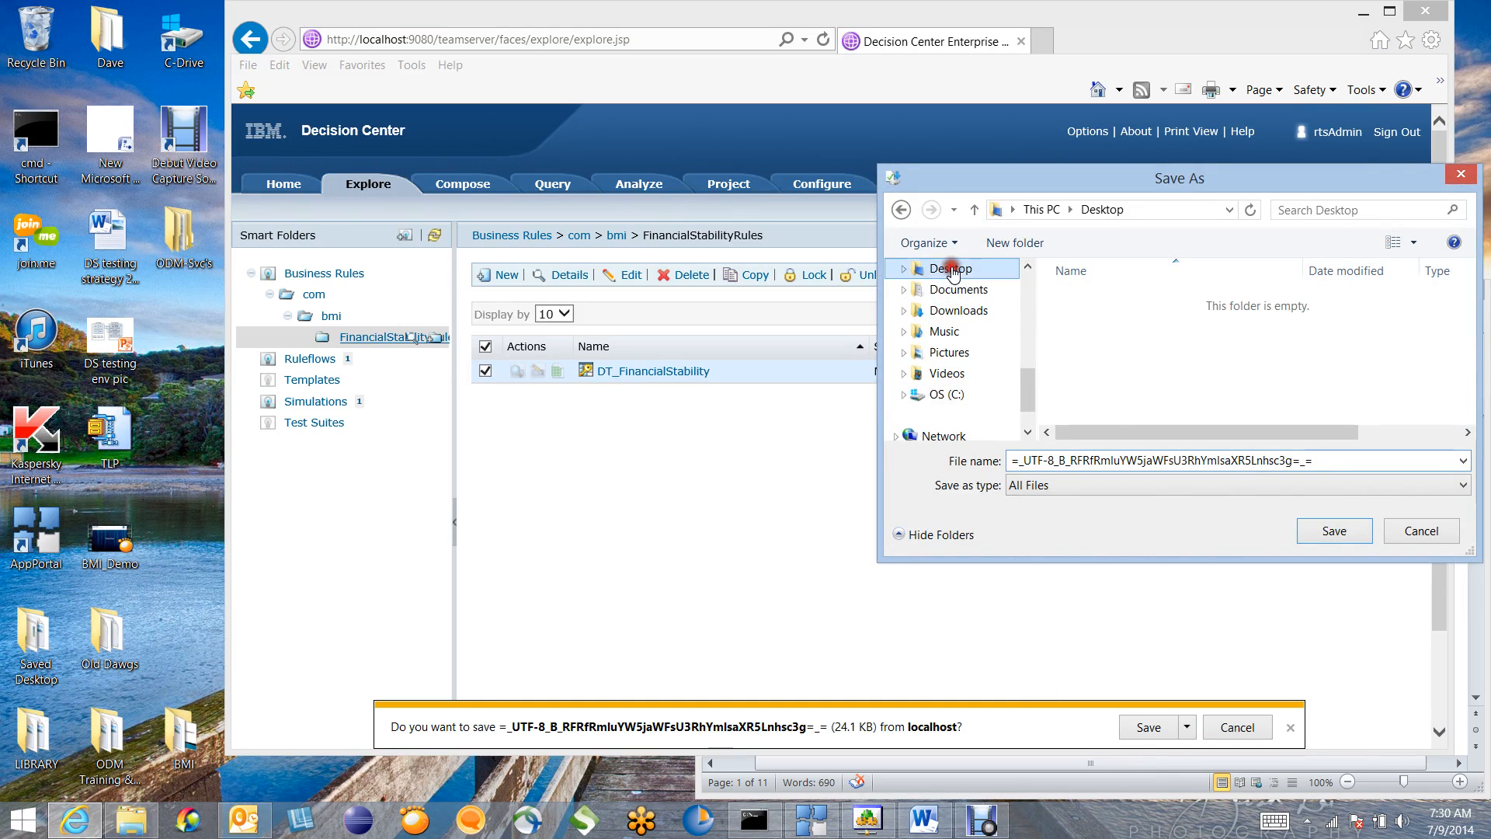
{"action": "double_click", "coordinate": [1341, 465]}
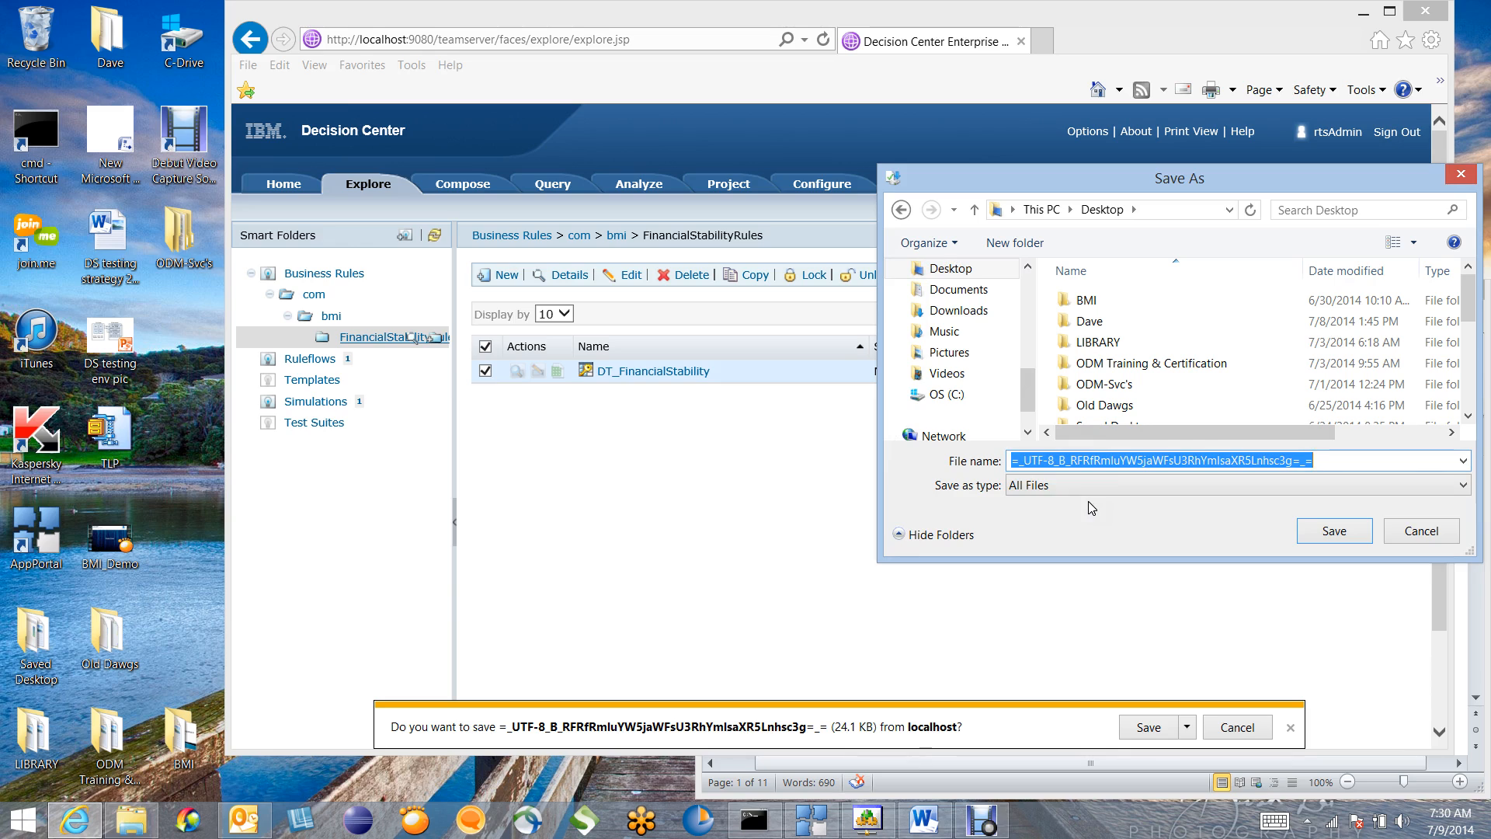
{"action": "type", "text": "DT_"}
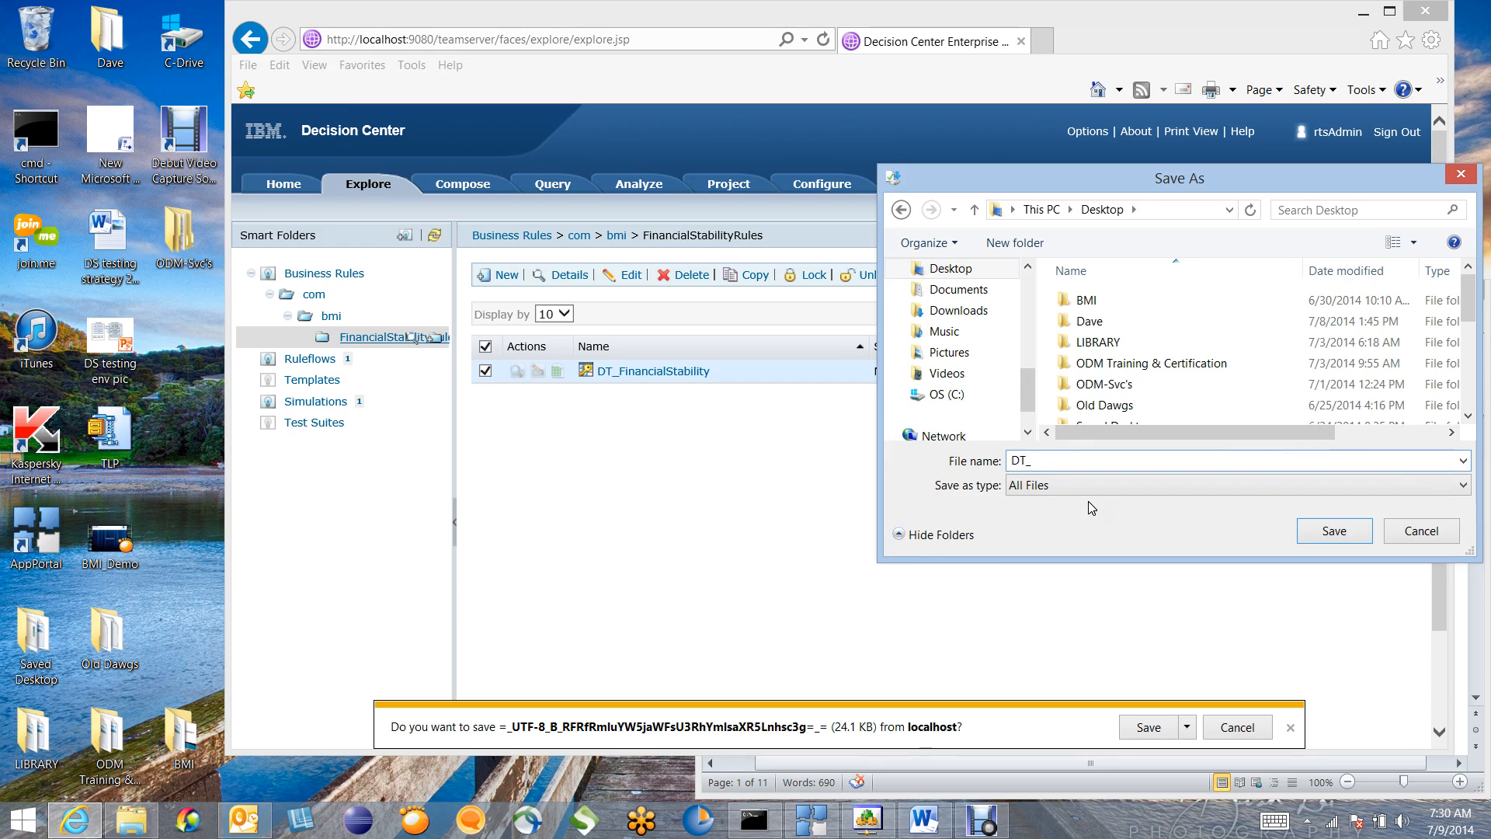
{"action": "type", "text": "table.xlsx"}
{"action": "left_click", "coordinate": [1310, 535]}
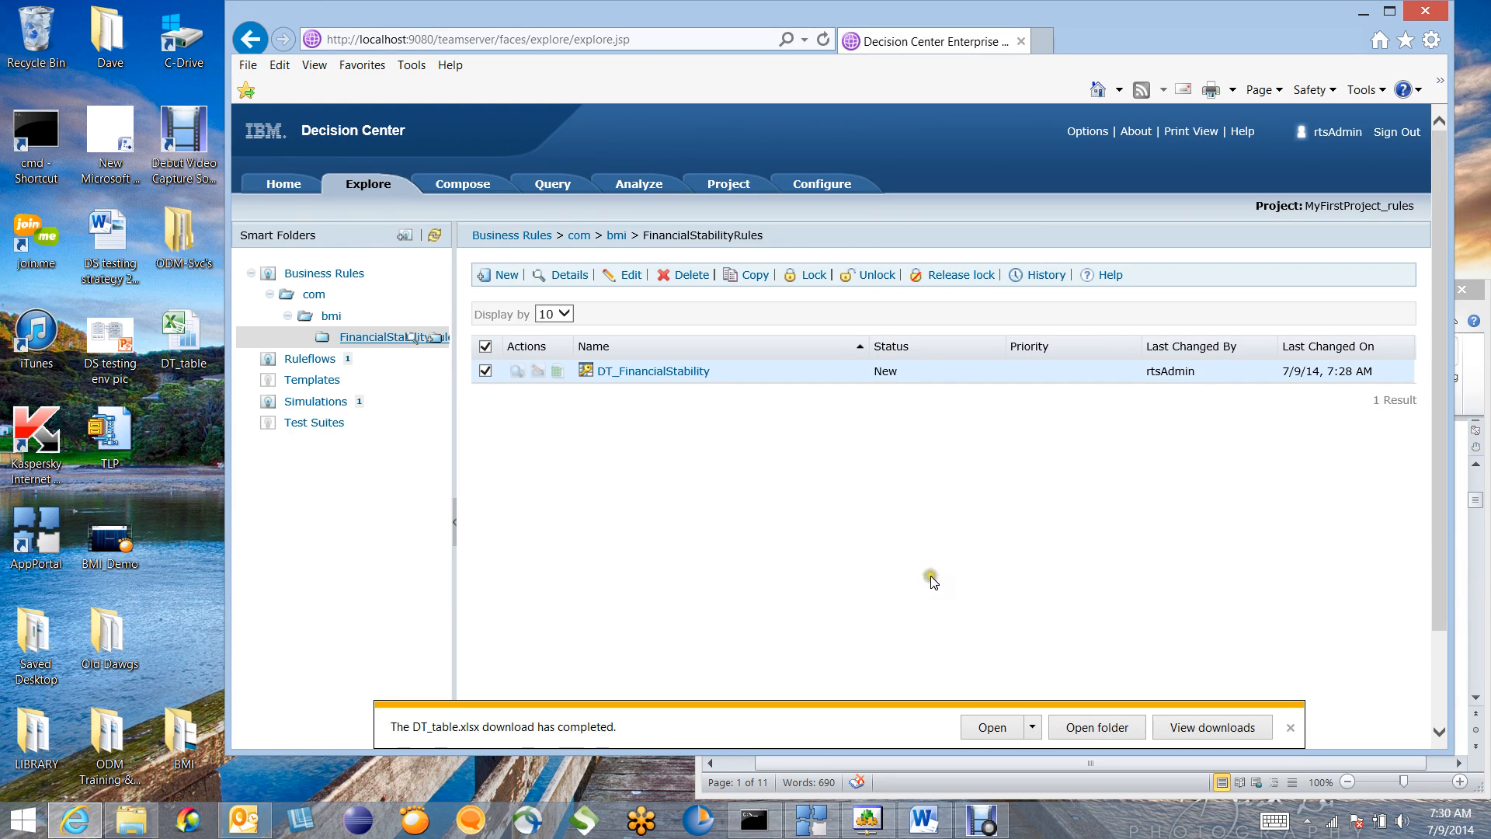
Open the DT_table workbook from the desktop and fill row 7 of the decision table with 5, 5, 5 and High.
{"action": "double_click", "coordinate": [182, 338]}
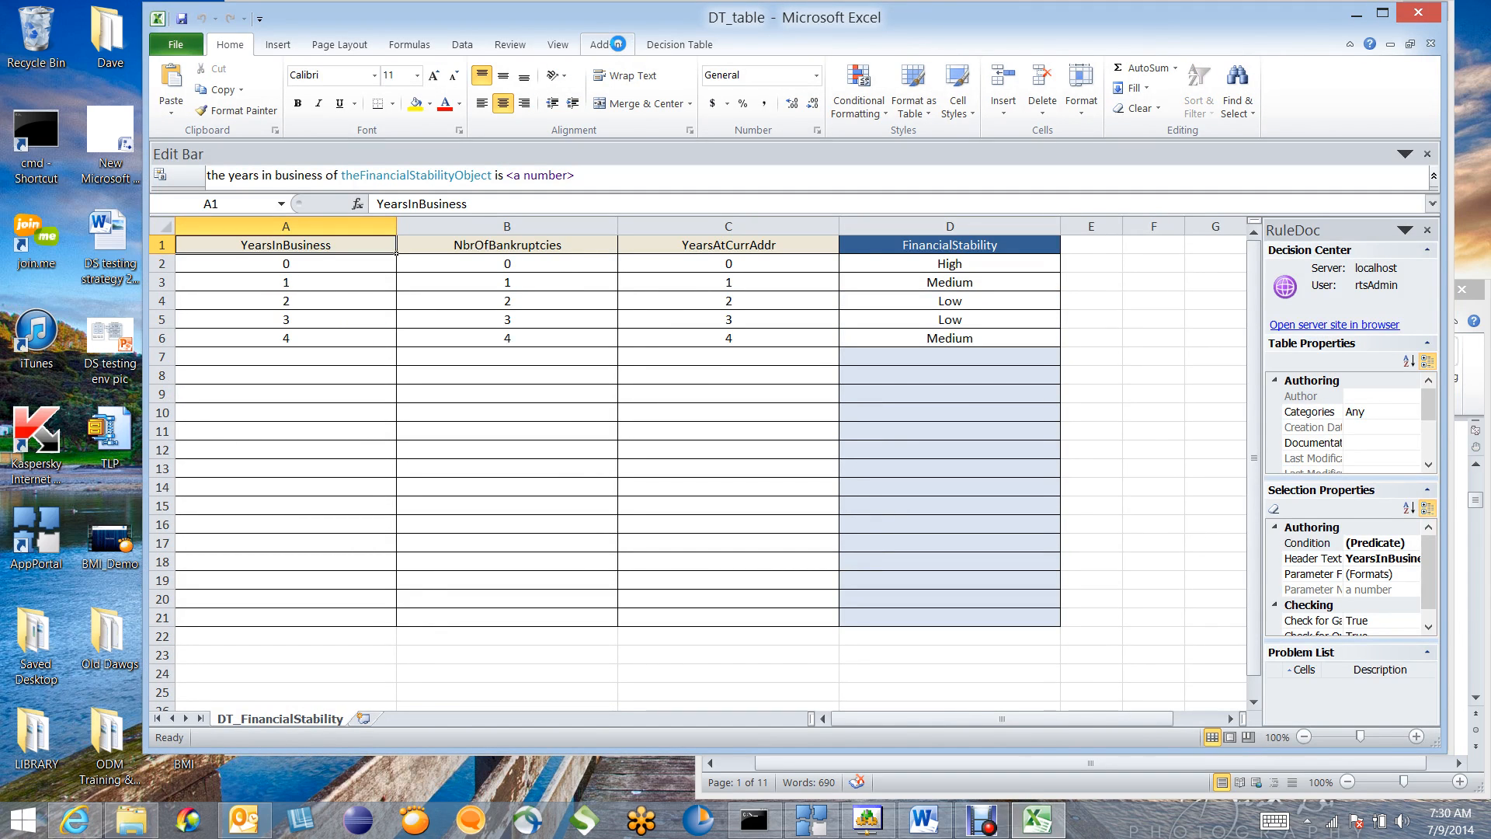
{"action": "left_click", "coordinate": [689, 46]}
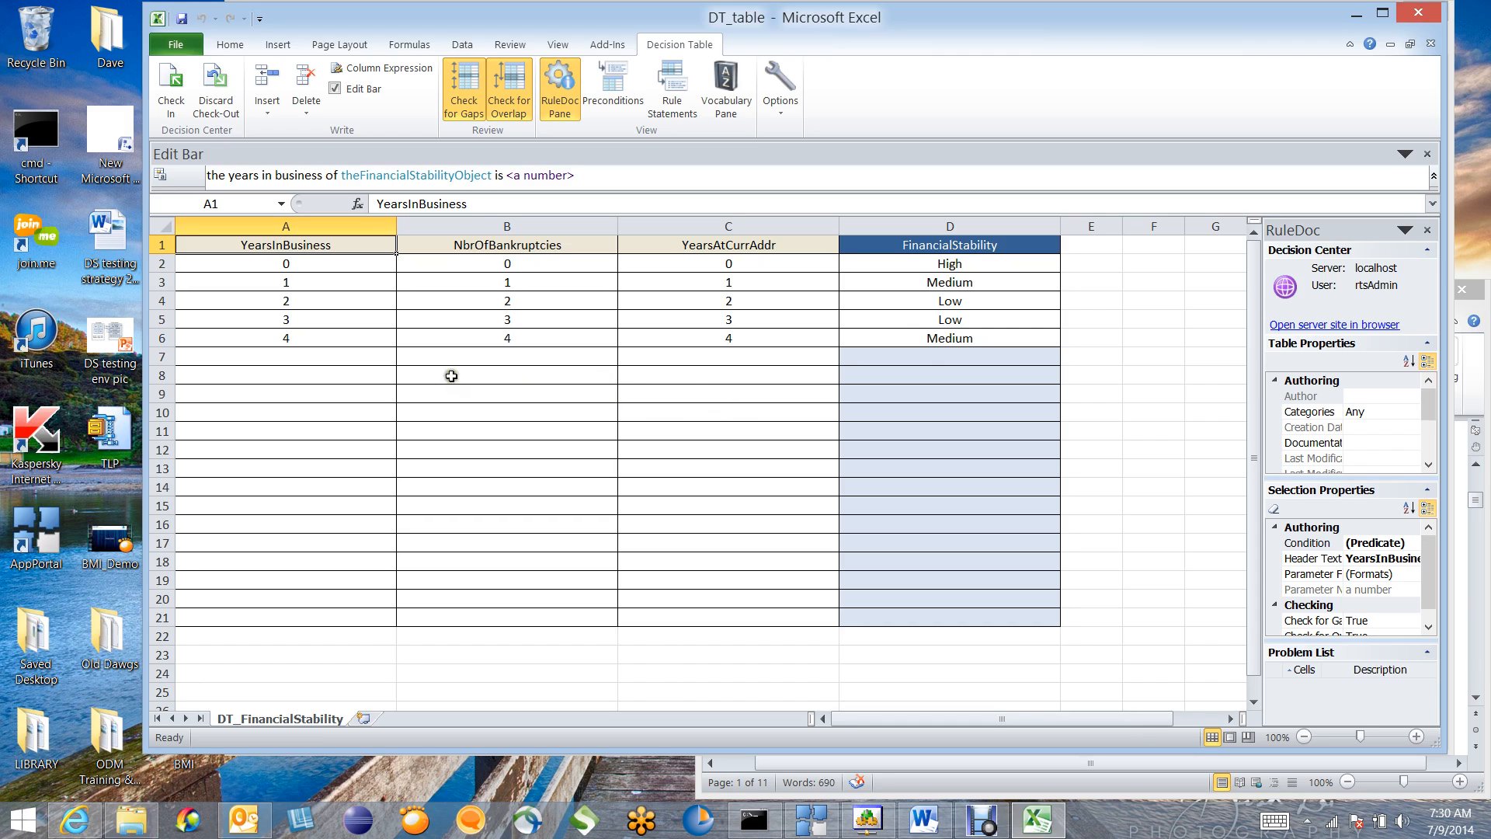
{"action": "left_click", "coordinate": [291, 356]}
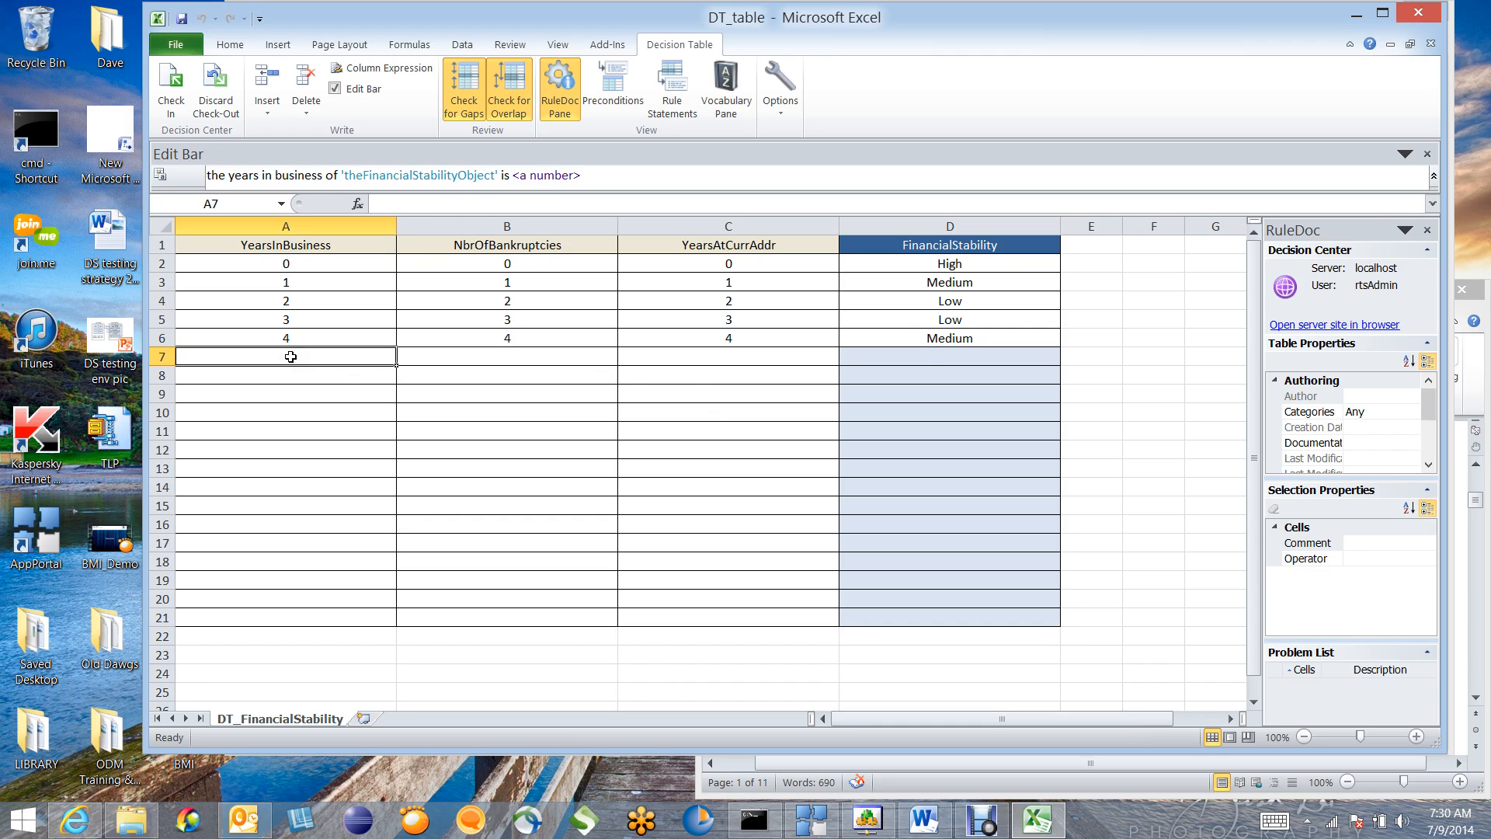
{"action": "type", "text": "5"}
{"action": "left_click", "coordinate": [534, 360]}
{"action": "type", "text": "5"}
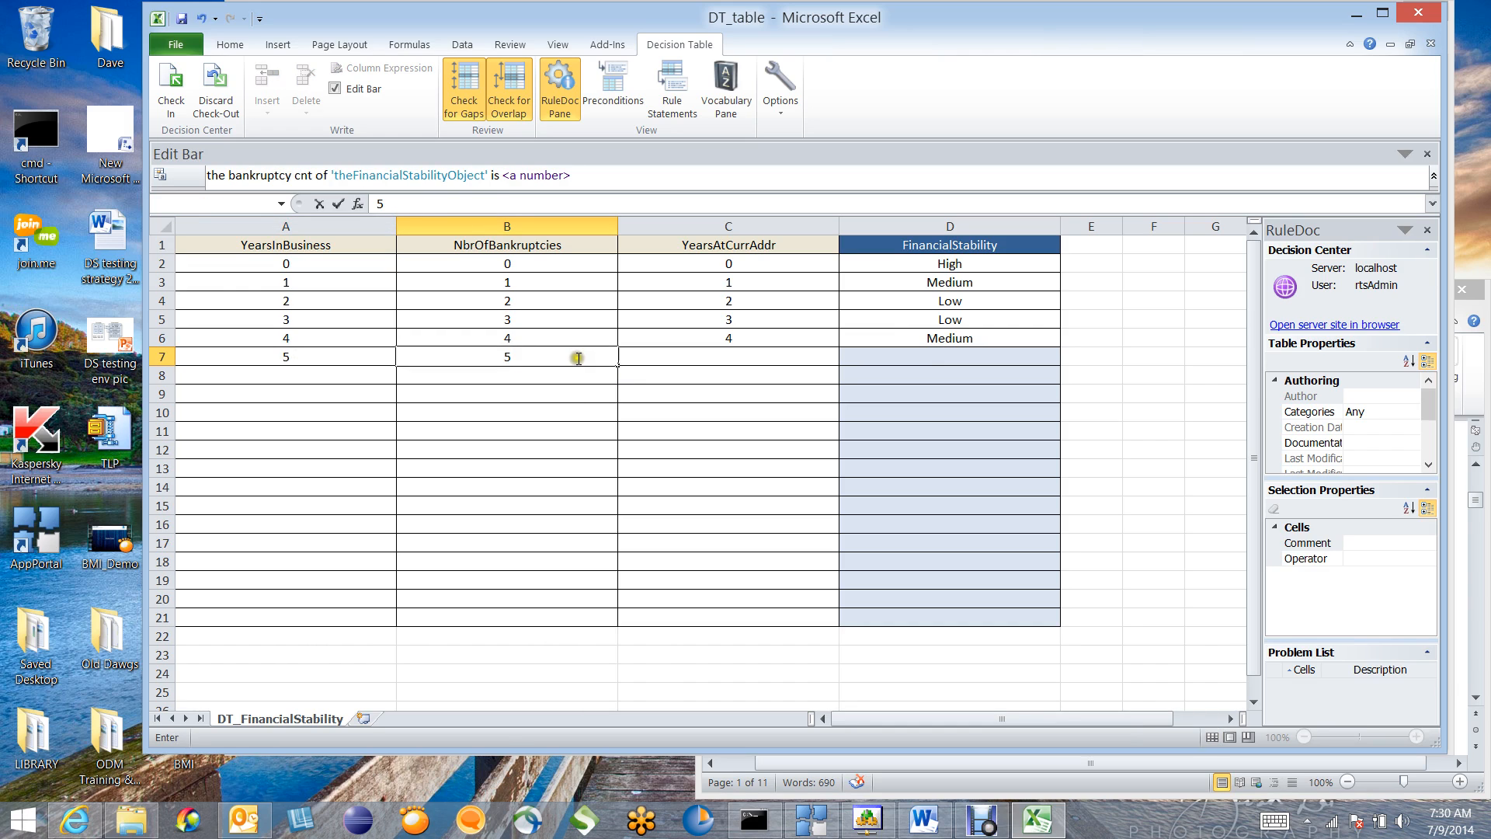
{"action": "left_click", "coordinate": [732, 355]}
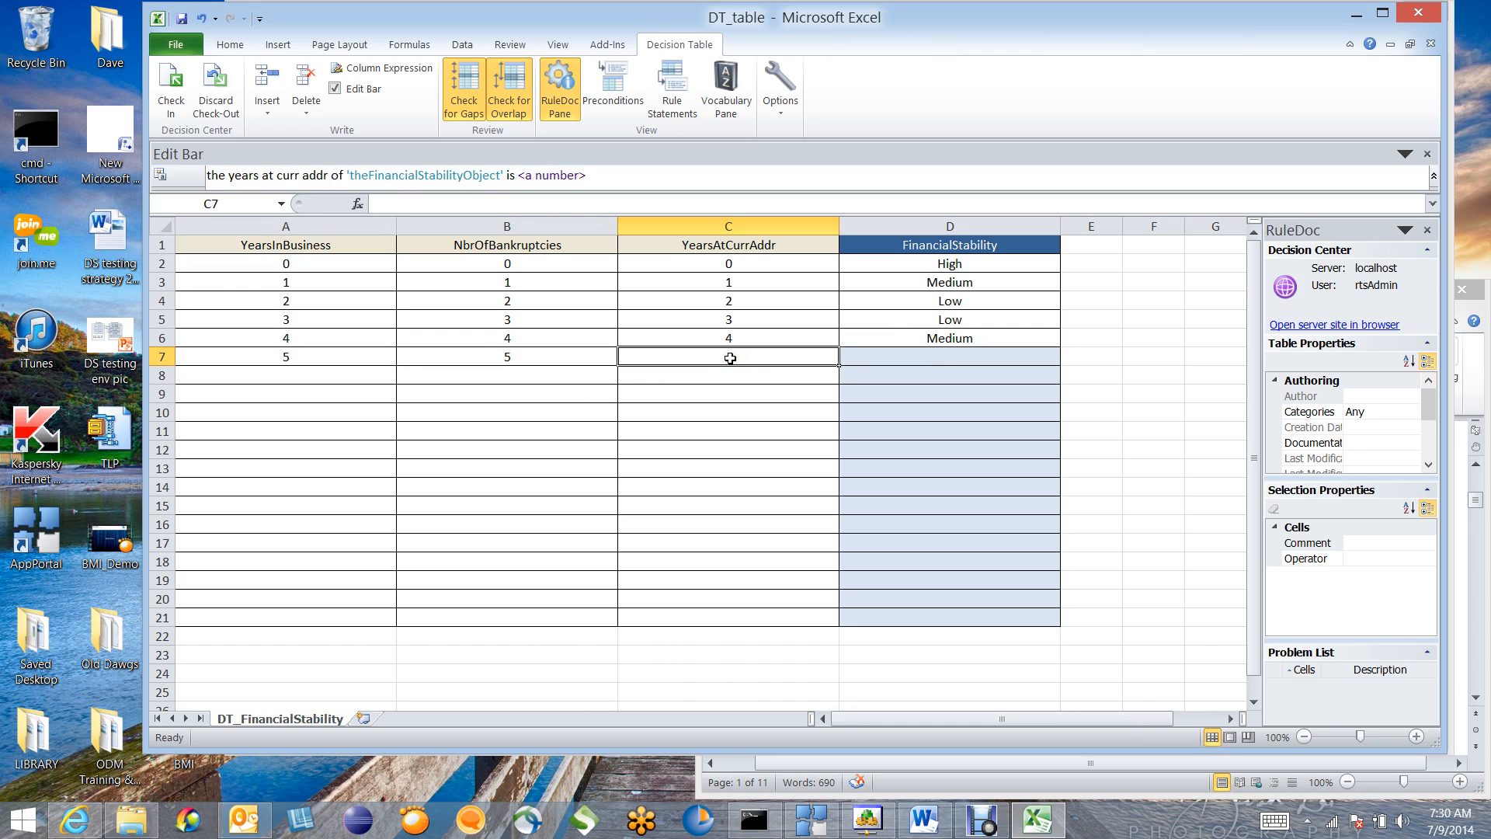
{"action": "type", "text": "5"}
{"action": "left_click", "coordinate": [940, 353]}
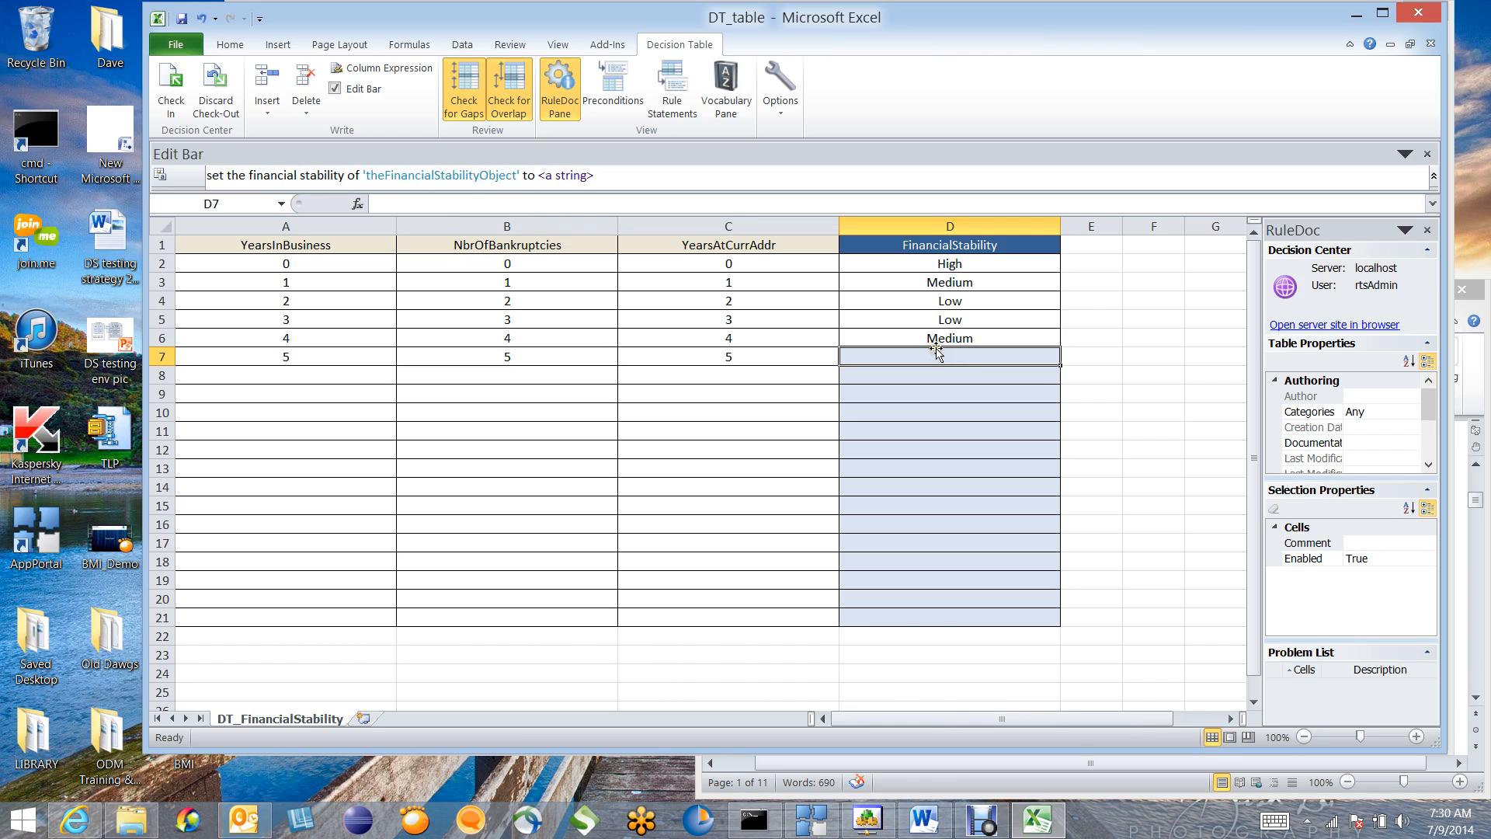
{"action": "type", "text": "High"}
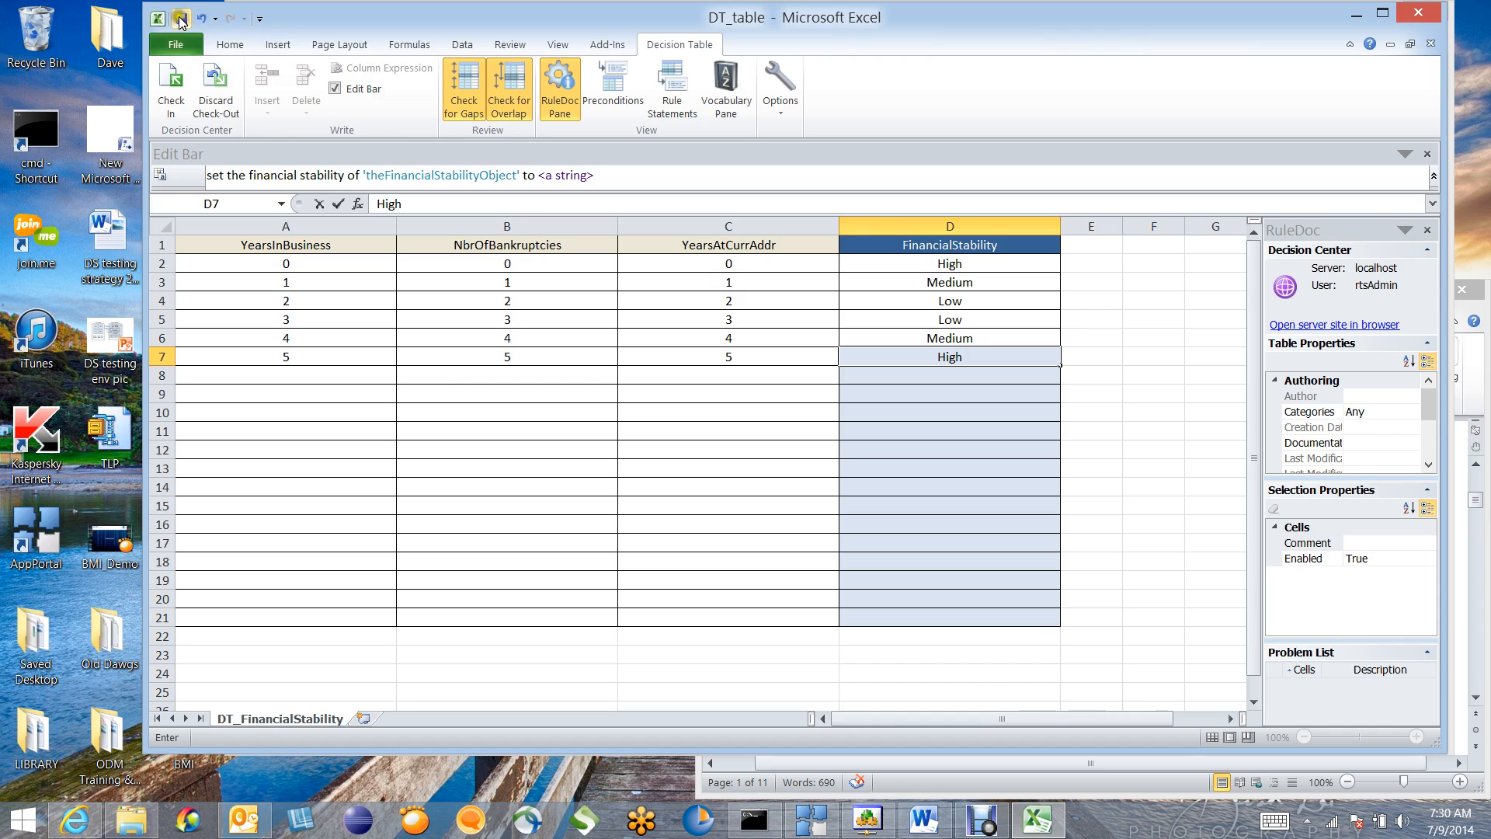
Save the workbook and start its check-in to Decision Center, signing in with the account password.
{"action": "left_click", "coordinate": [179, 19]}
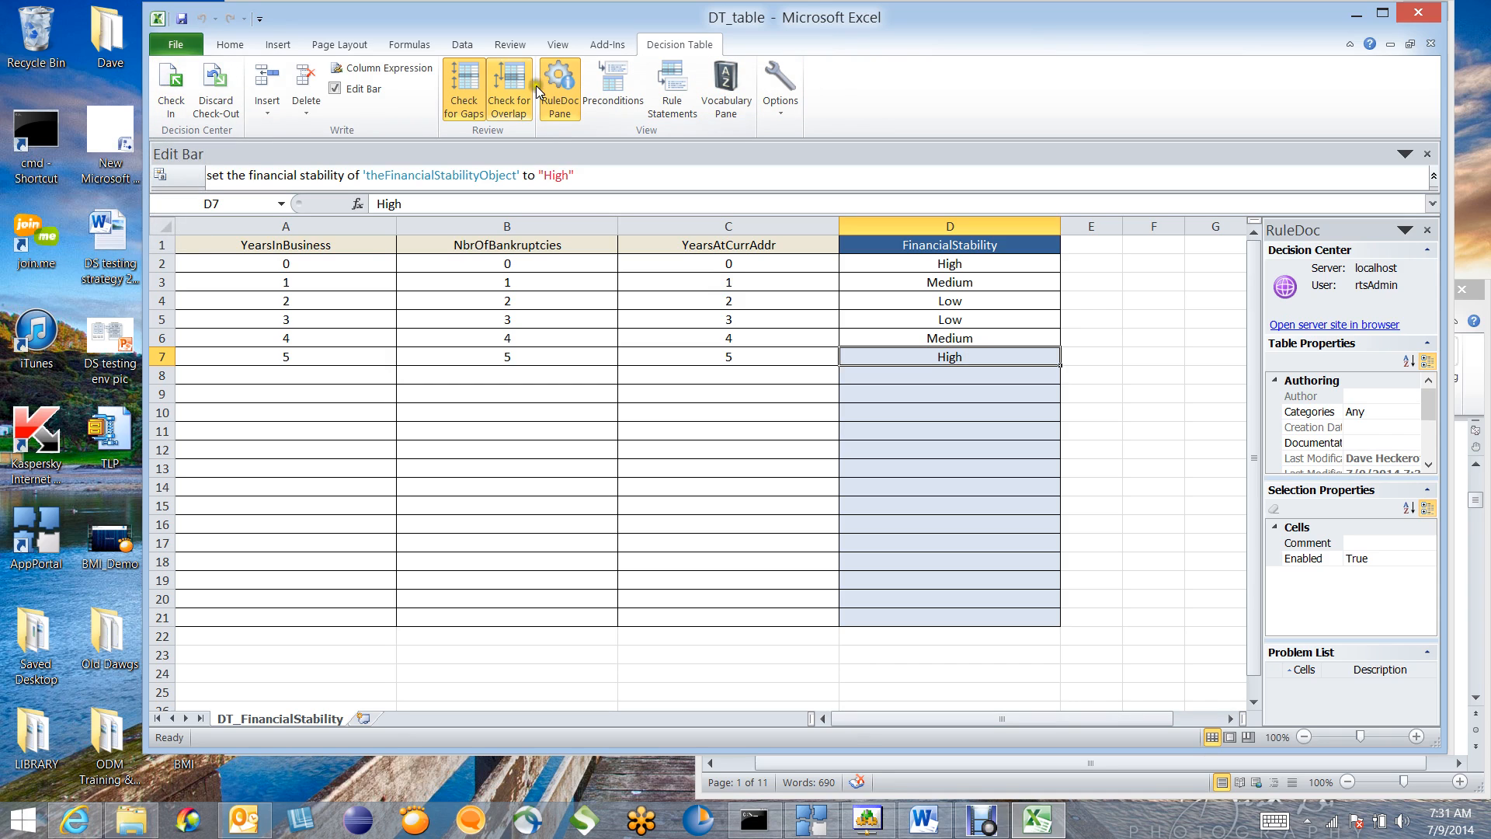
{"action": "left_click", "coordinate": [172, 84]}
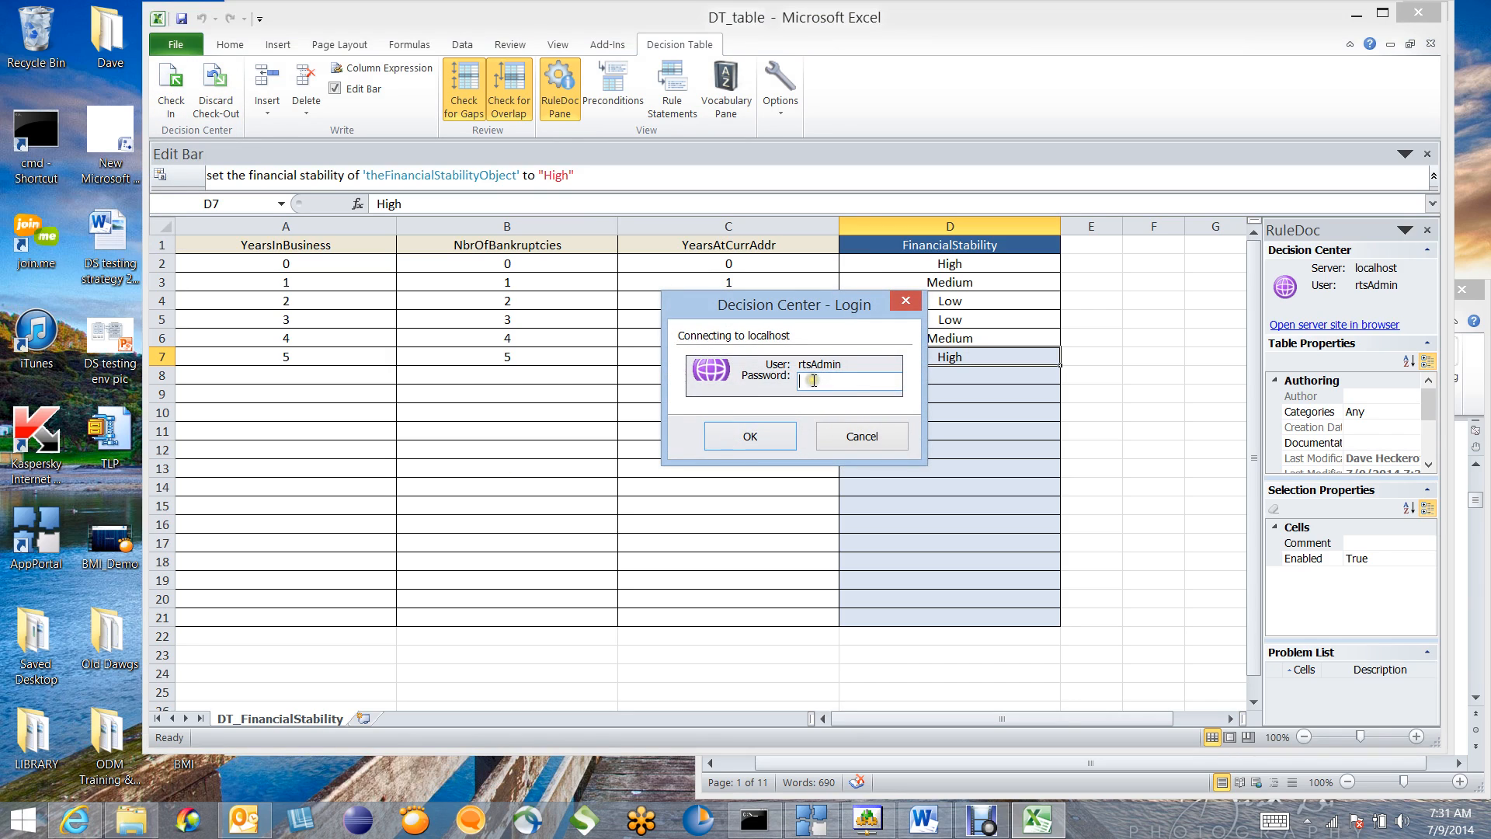
{"action": "left_click", "coordinate": [812, 379]}
{"action": "type", "text": "••••••••"}
{"action": "left_click", "coordinate": [746, 436]}
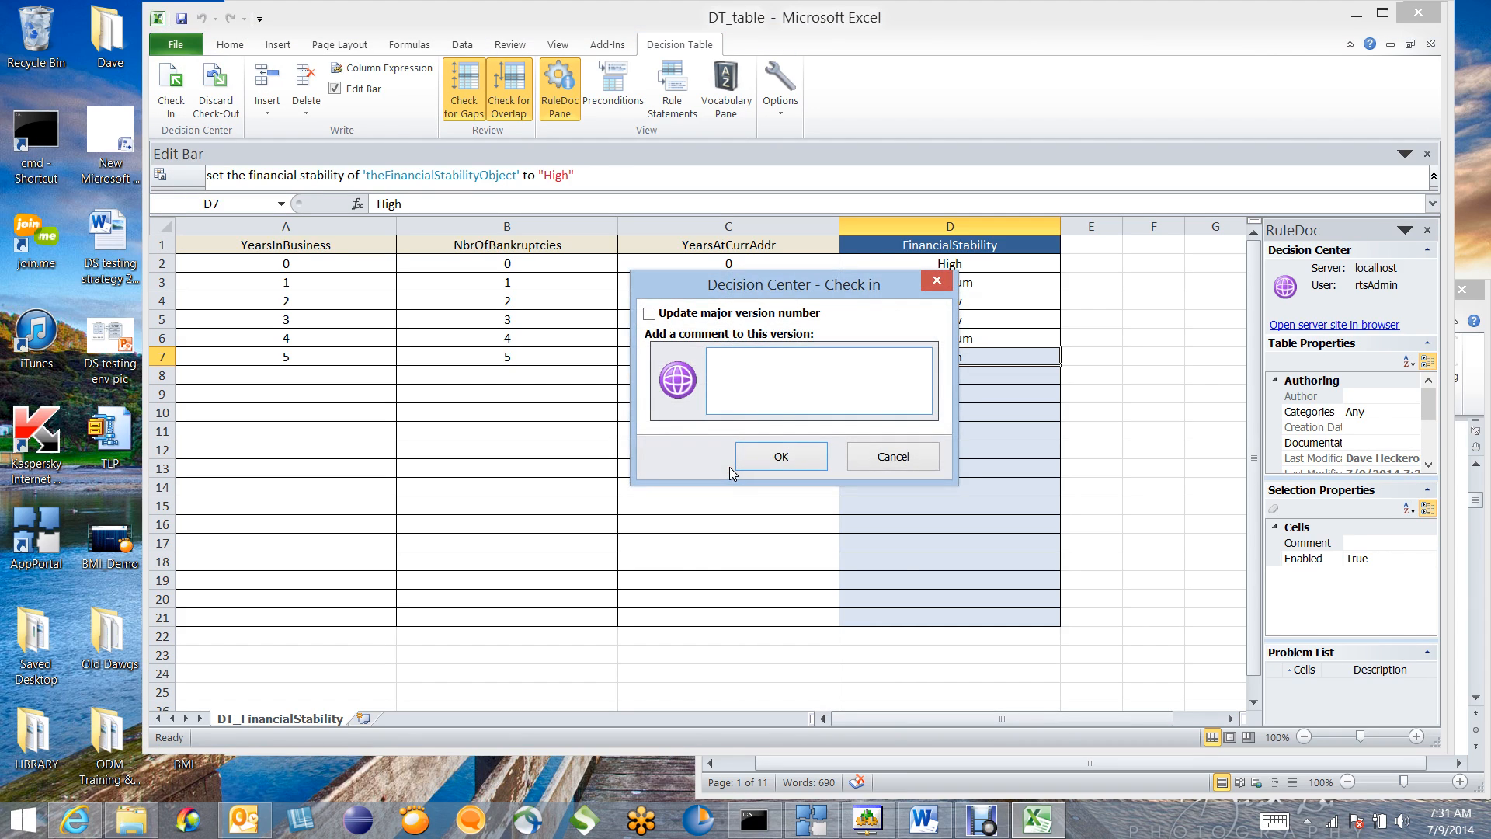
Check in the table with the version comment "This is for rule 06 (5,5,5,High)" and close Excel.
{"action": "type", "text": "This is for rule 06 (5,5,5,High)"}
{"action": "left_click", "coordinate": [779, 458]}
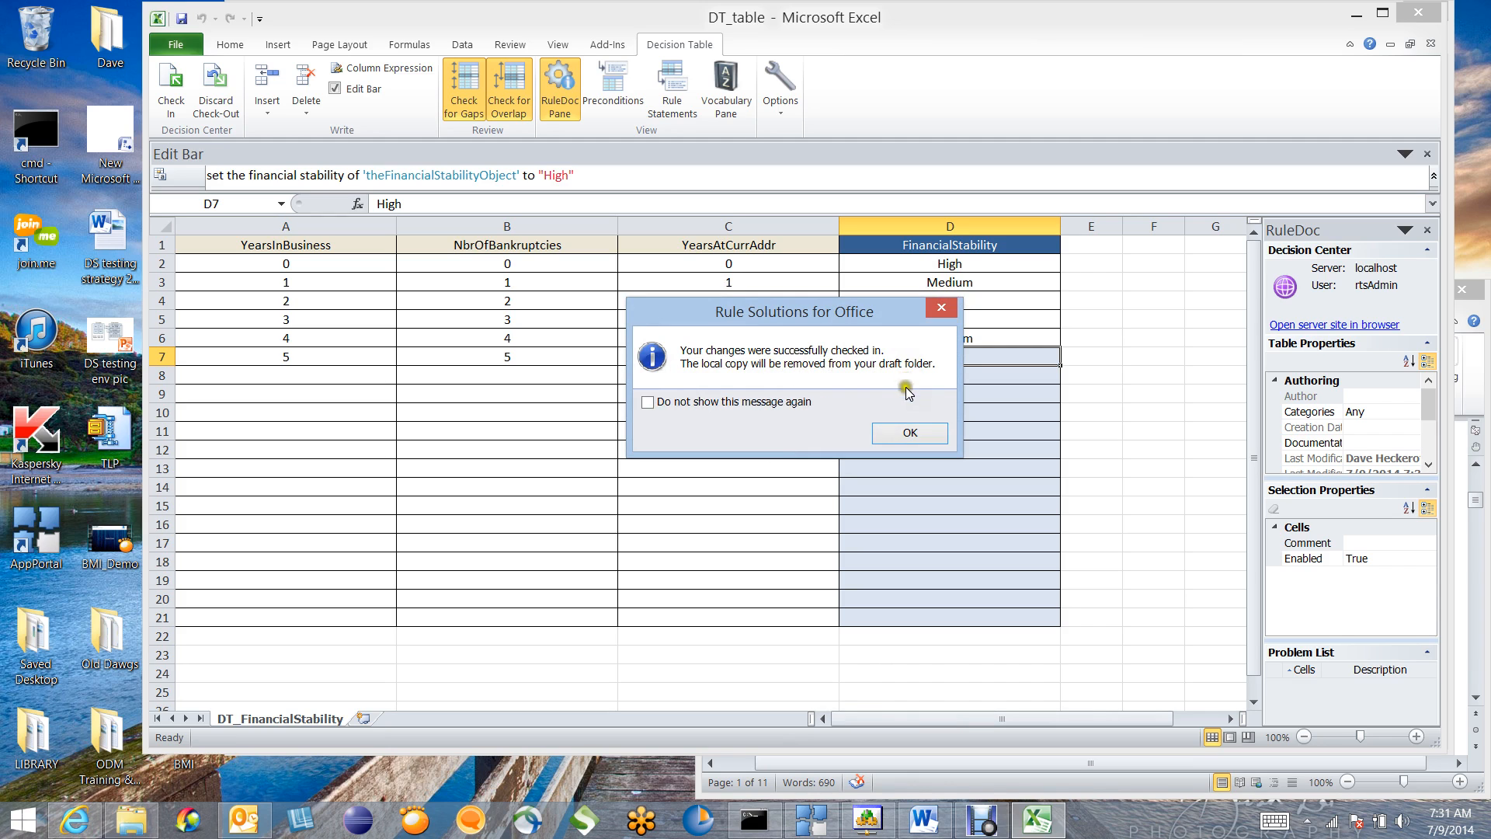
{"action": "left_click", "coordinate": [905, 432]}
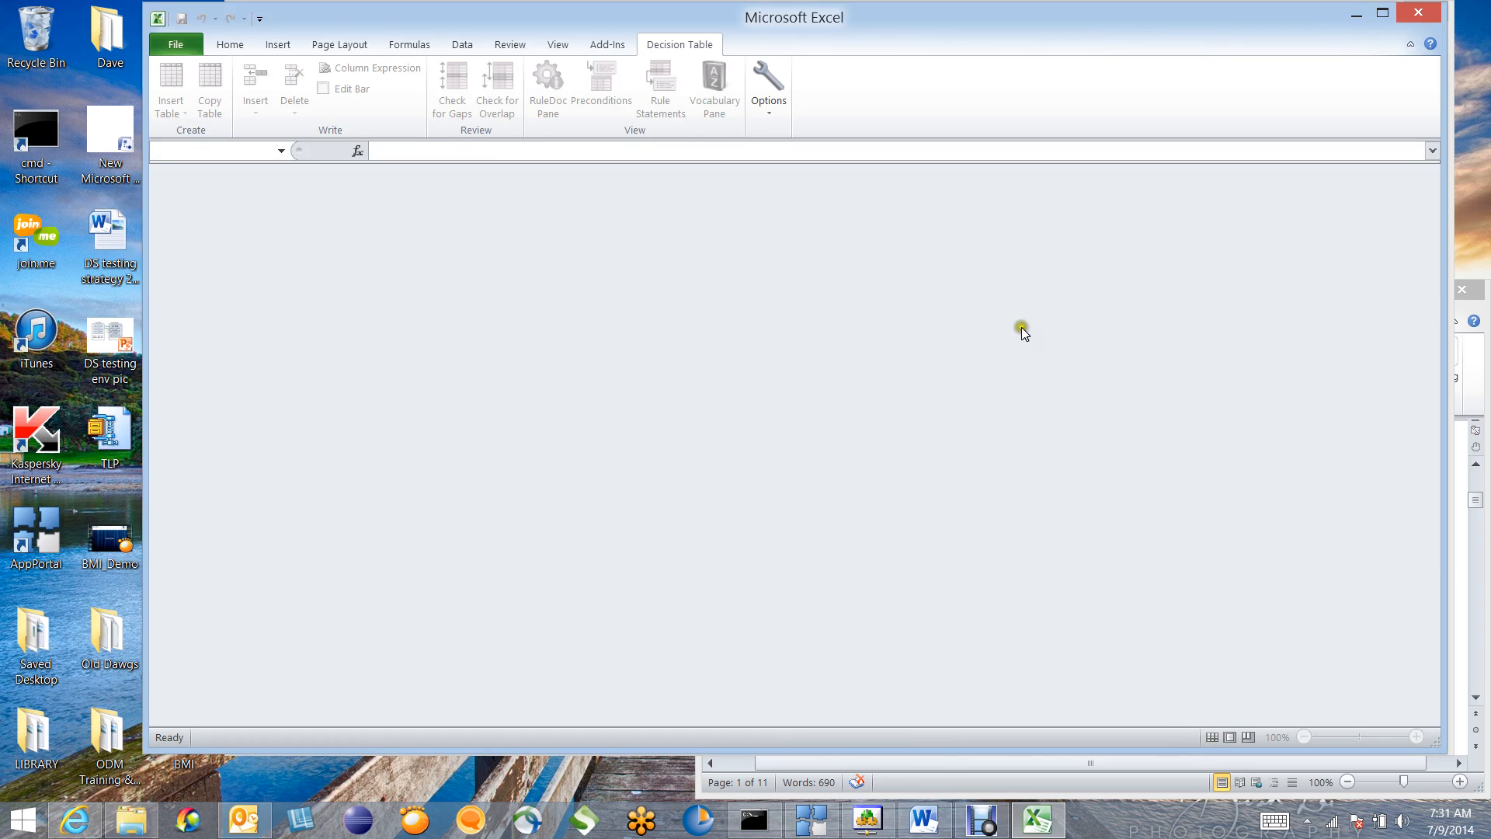
{"action": "left_click", "coordinate": [1417, 14]}
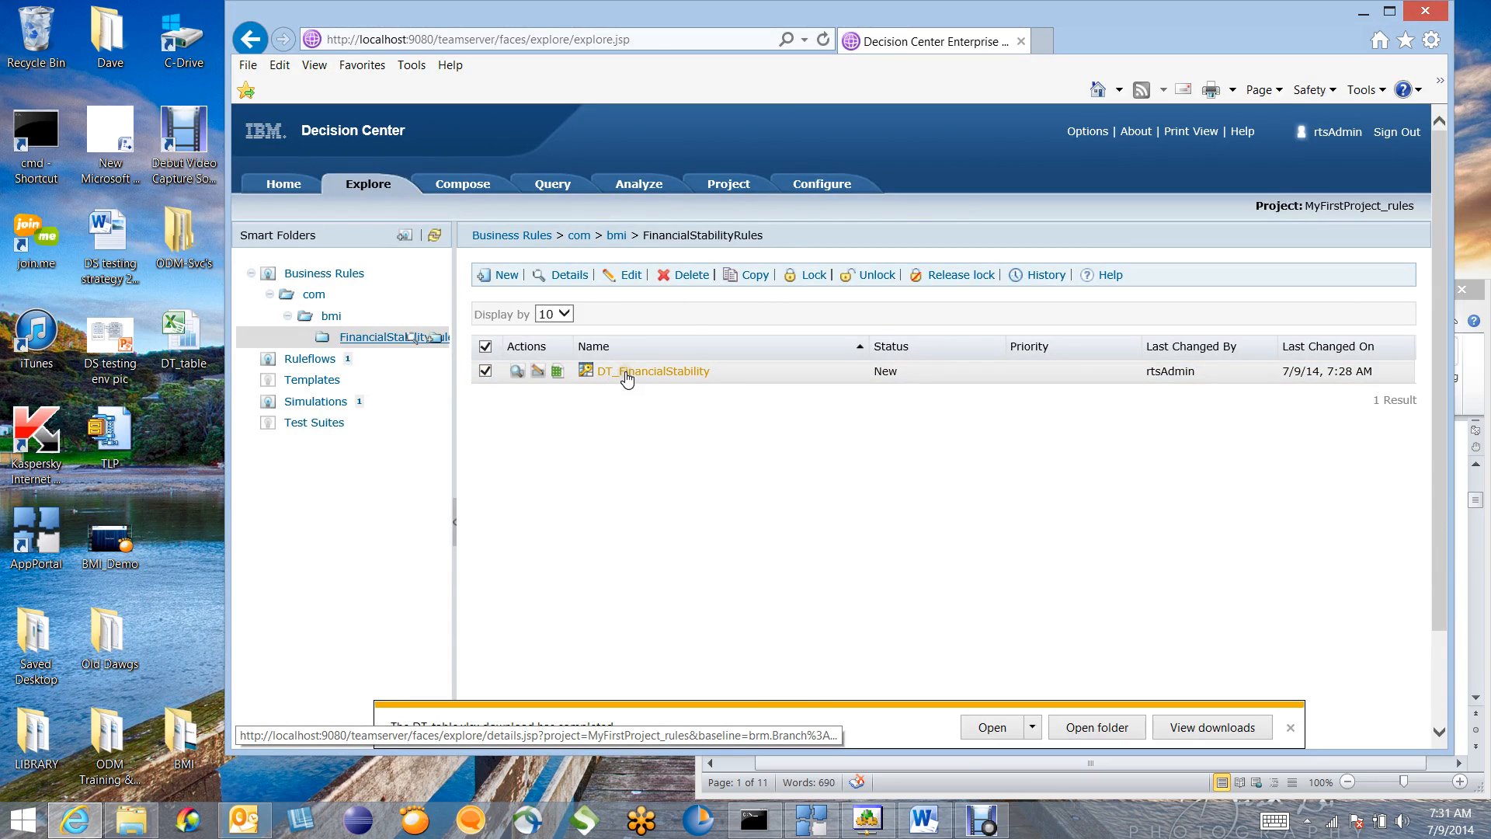
Reload the rule list in Decision Center and examine the DT_FinancialStability table for the added row, dismissing the download prompts.
{"action": "left_click", "coordinate": [821, 38]}
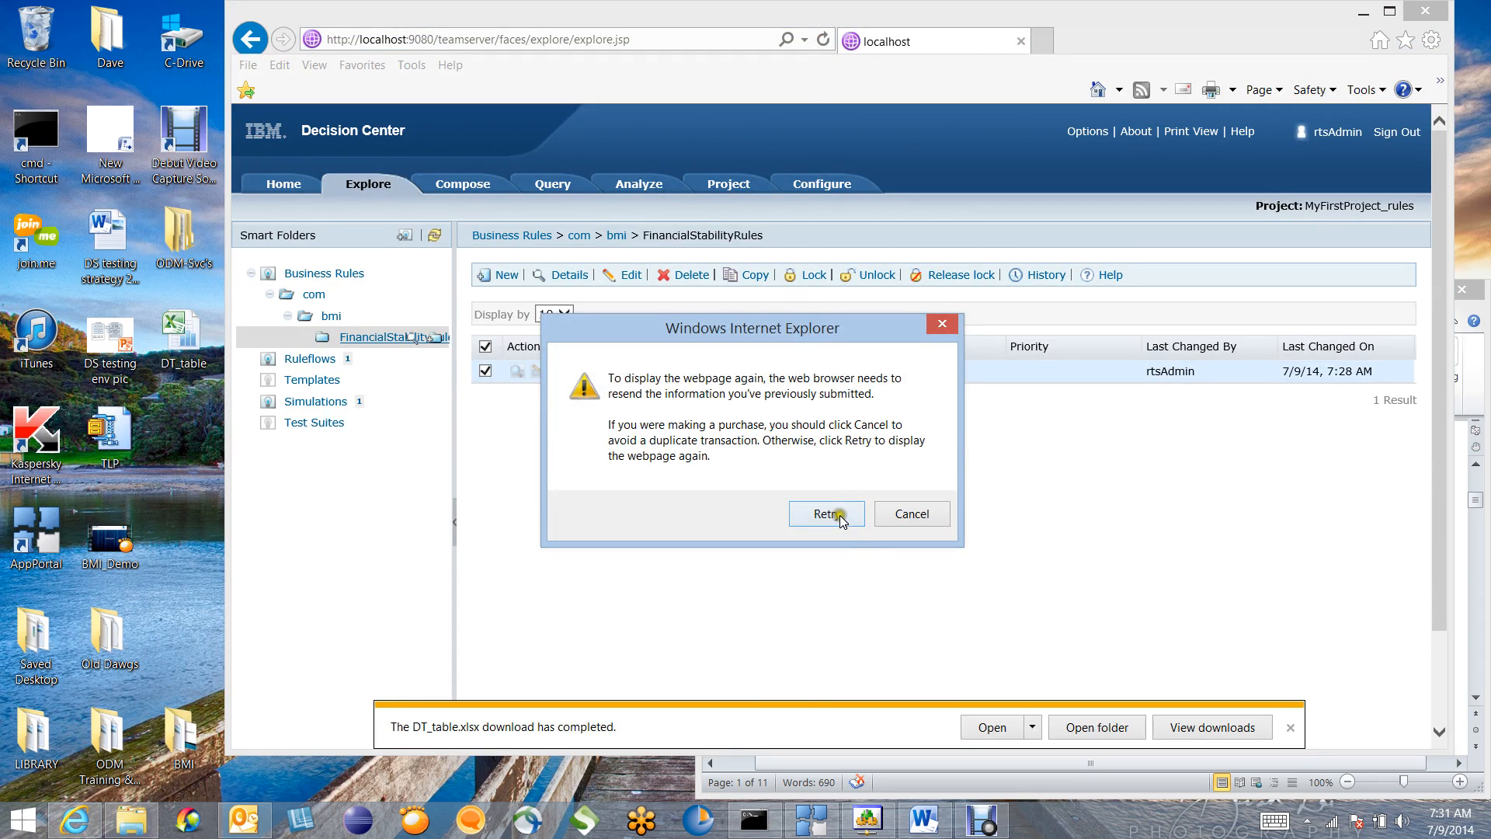
{"action": "left_click", "coordinate": [840, 516]}
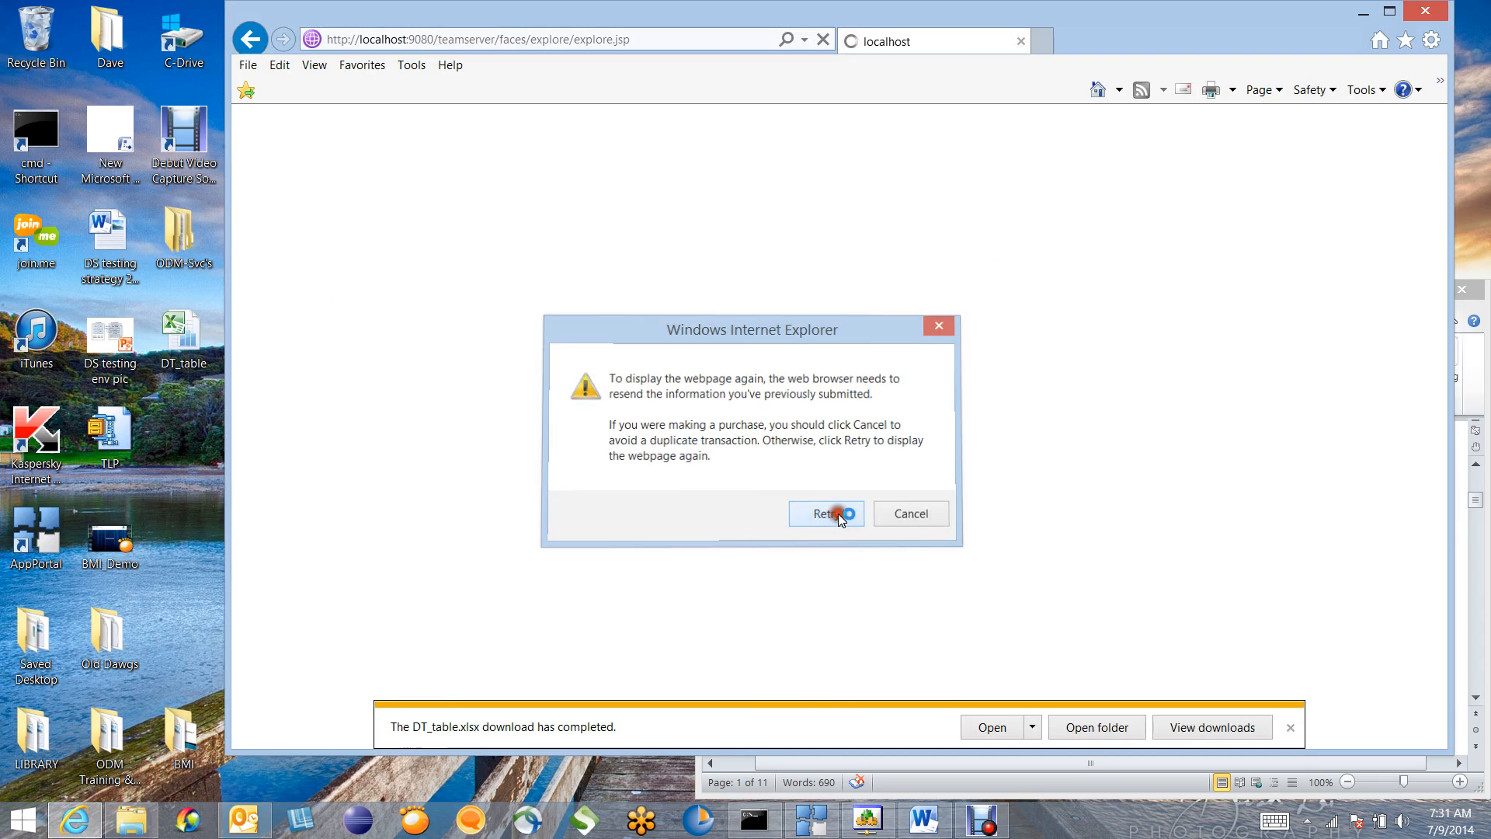
{"action": "left_click", "coordinate": [1293, 728]}
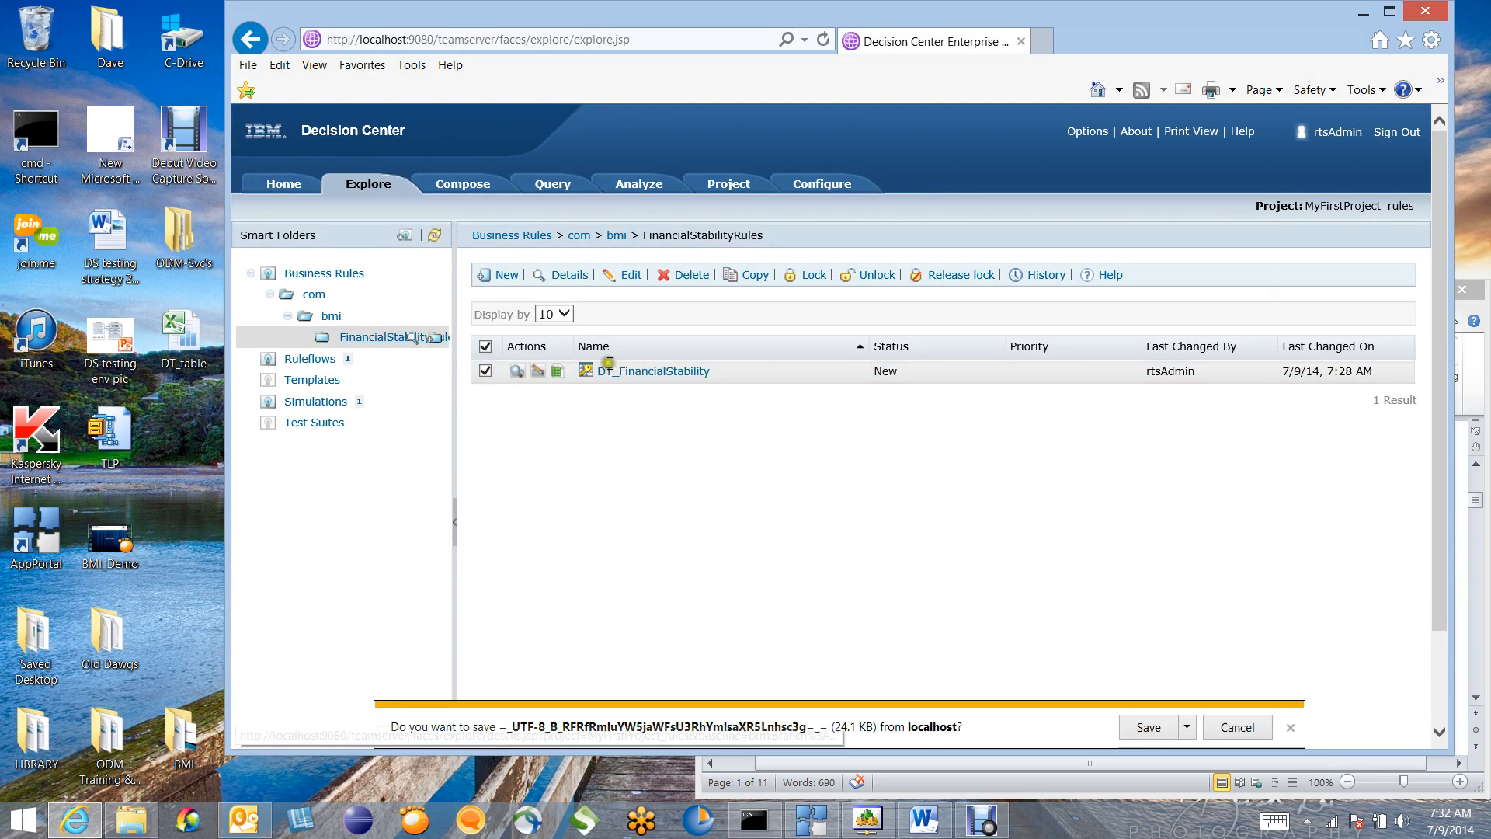
{"action": "left_click", "coordinate": [616, 373]}
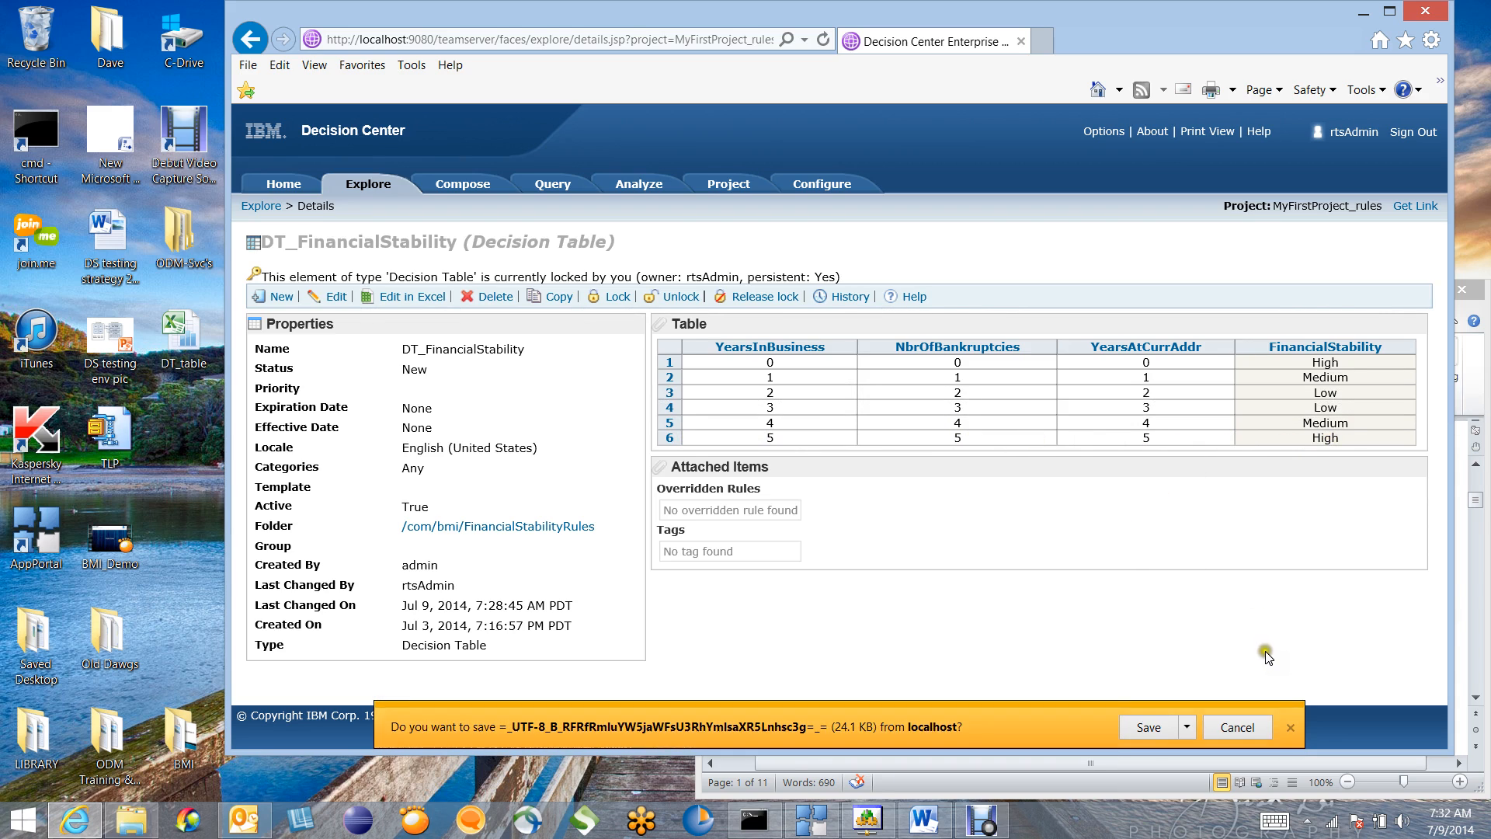
{"action": "left_click", "coordinate": [1287, 727]}
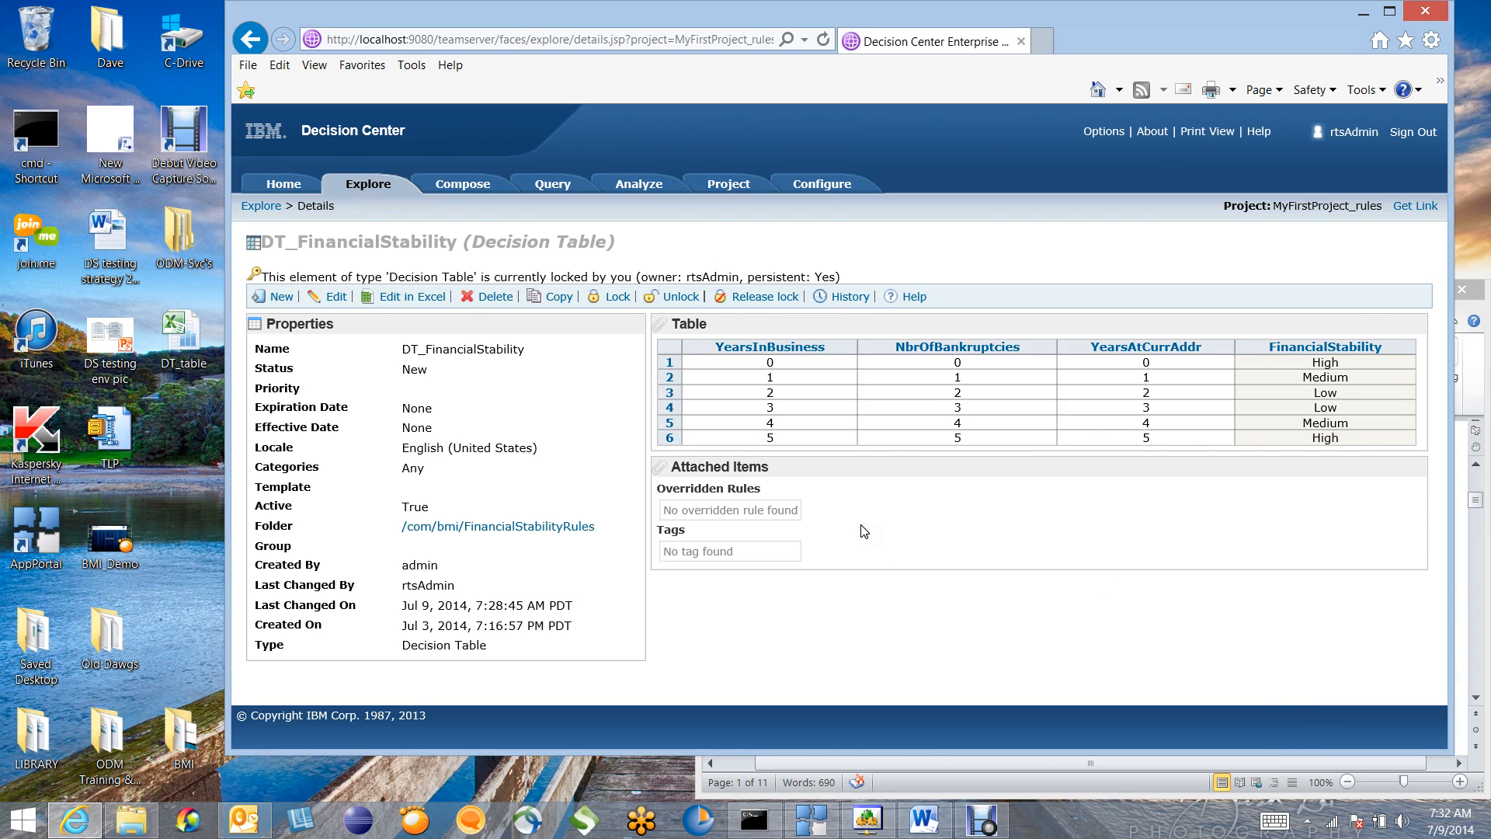
{"action": "left_click", "coordinate": [832, 575]}
{"action": "left_click", "coordinate": [981, 820]}
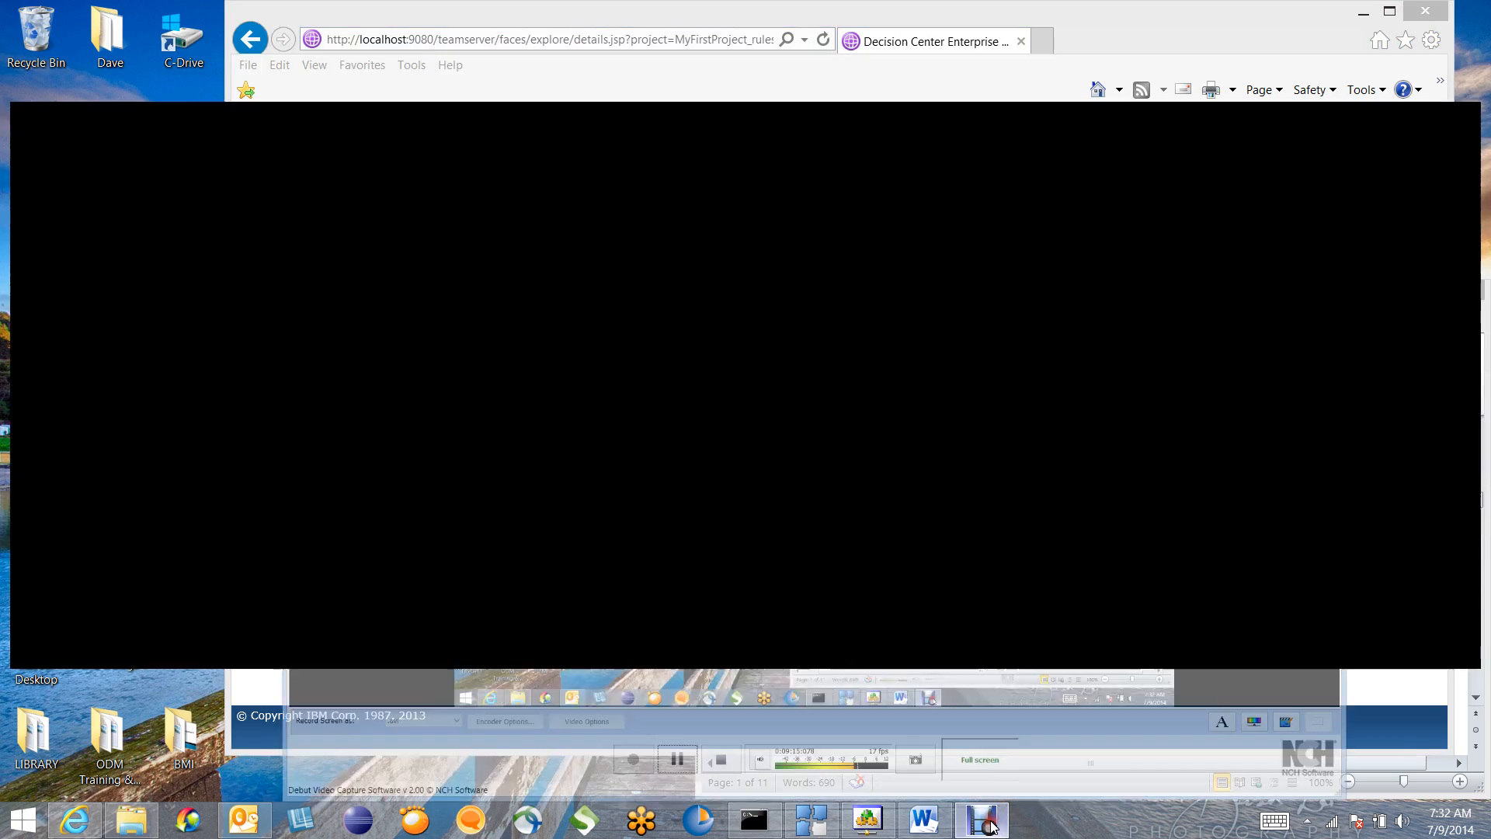